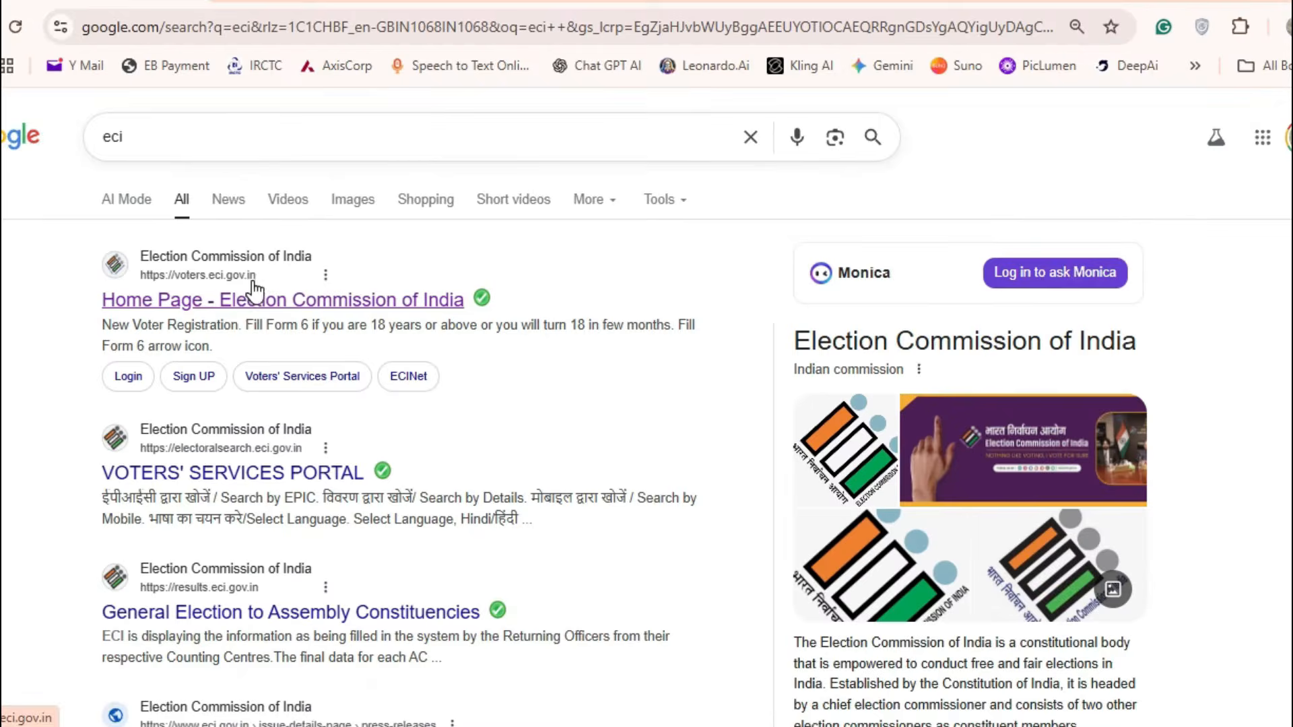
# Open the voters.eci.gov.in Election Commission portal from the 'eci' search results
pyautogui.click(448, 270)
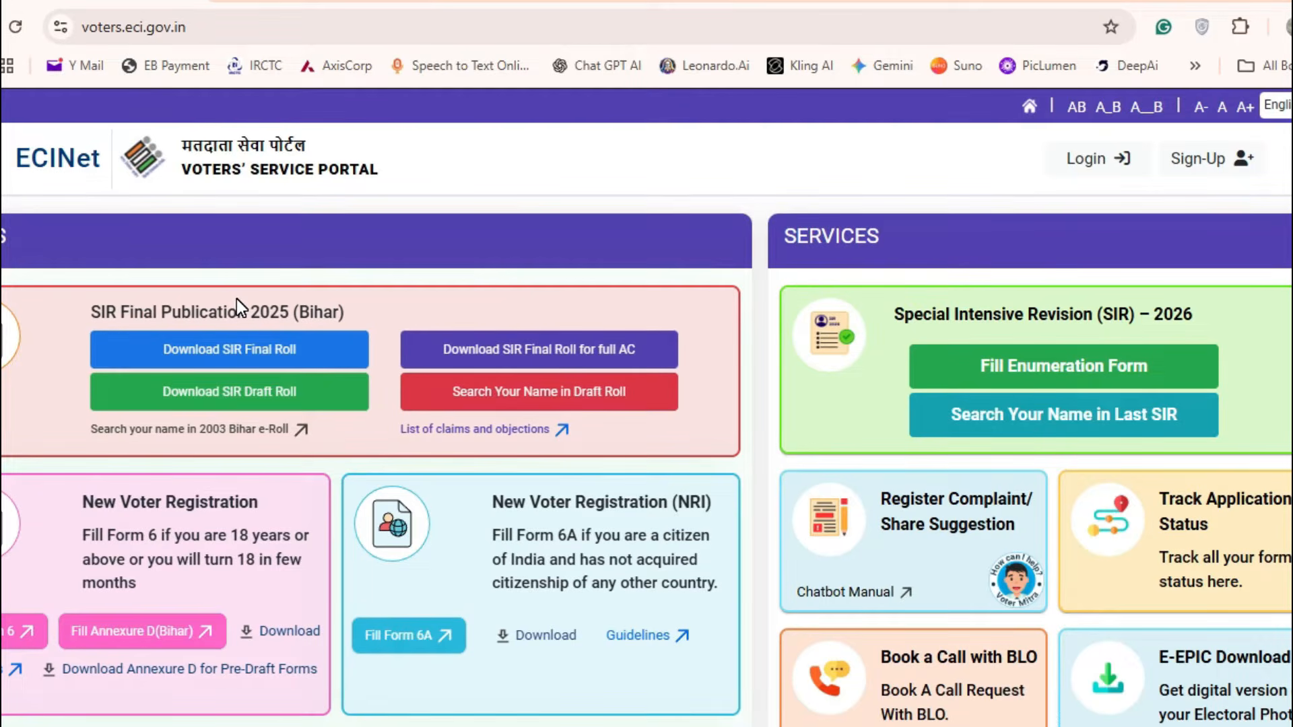
# Glance through the Sign-Up form, then bring up the Login page asking for mobile, email or EPIC and a captcha
pyautogui.click(1222, 172)
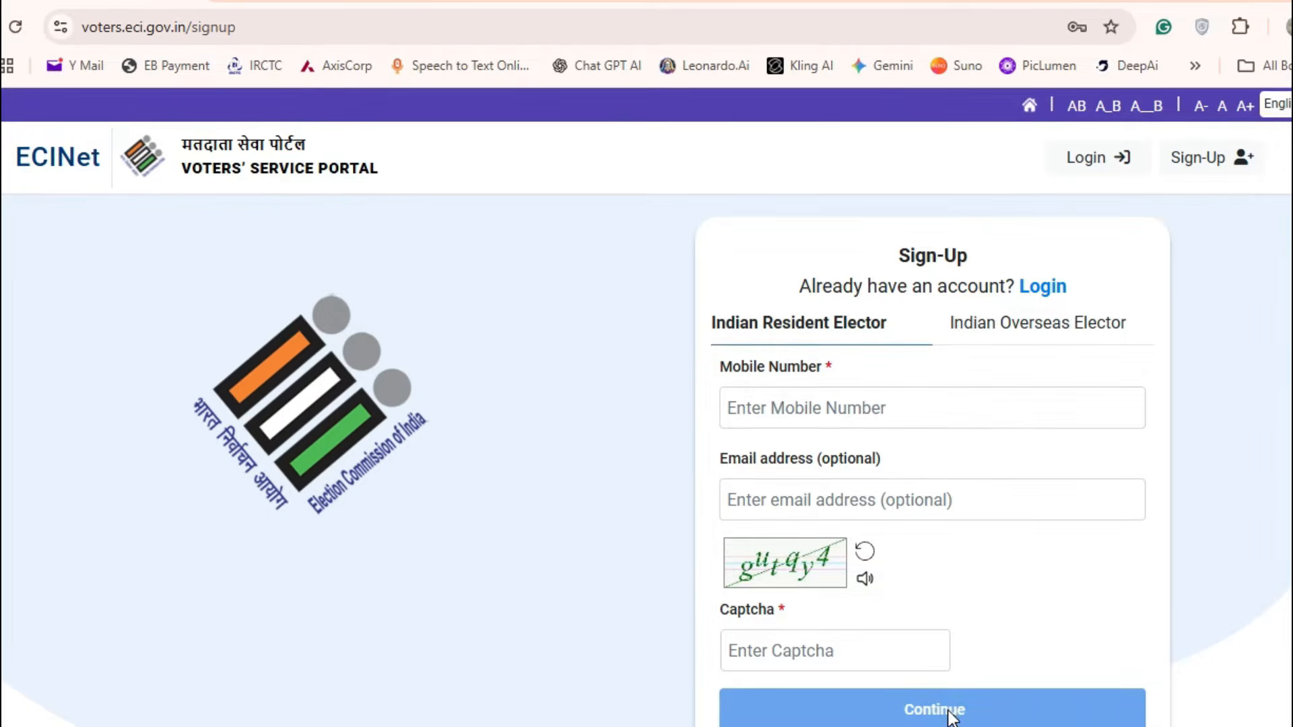
pyautogui.scroll(-2, 949, 716)
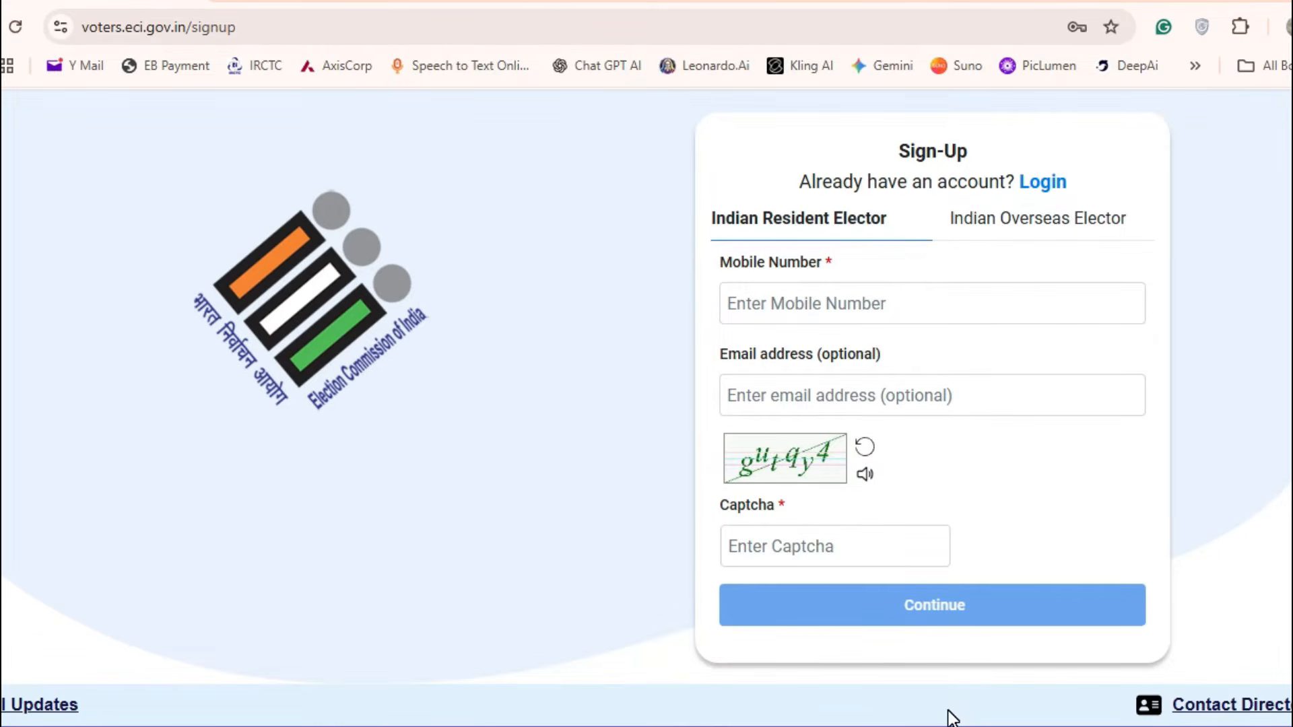
pyautogui.scroll(2, 951, 716)
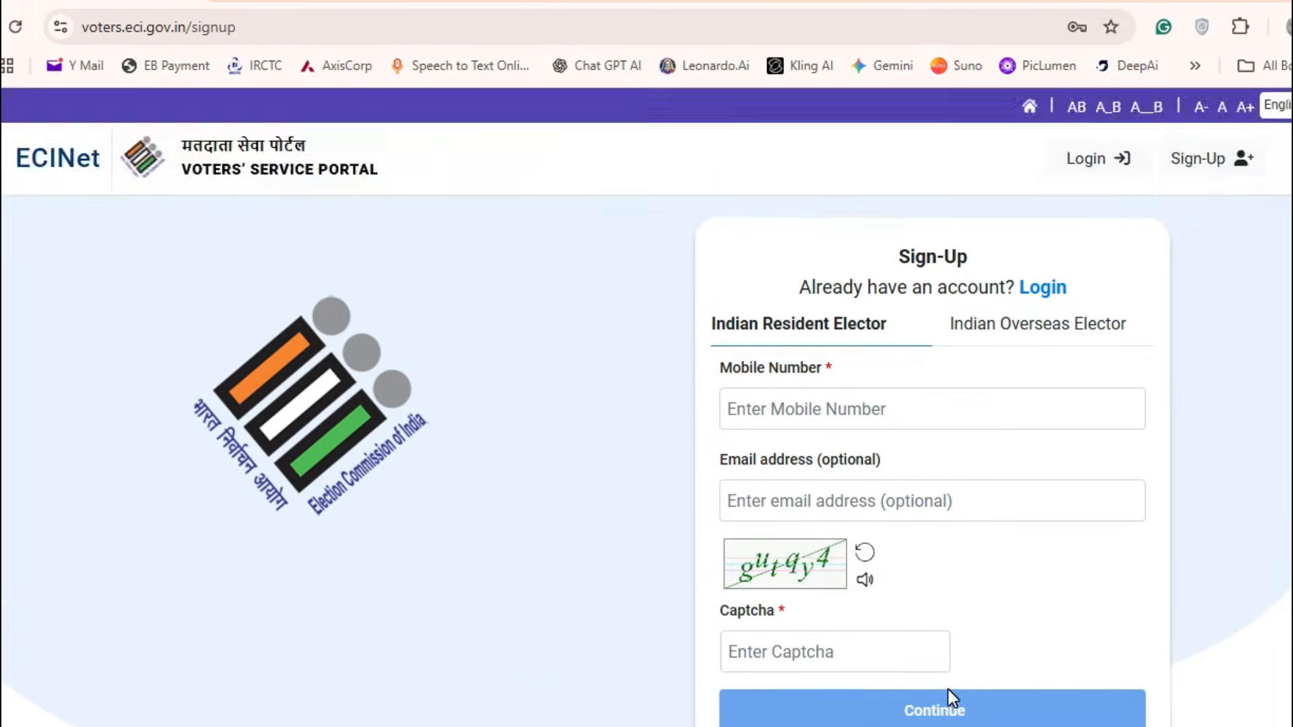
pyautogui.click(1105, 169)
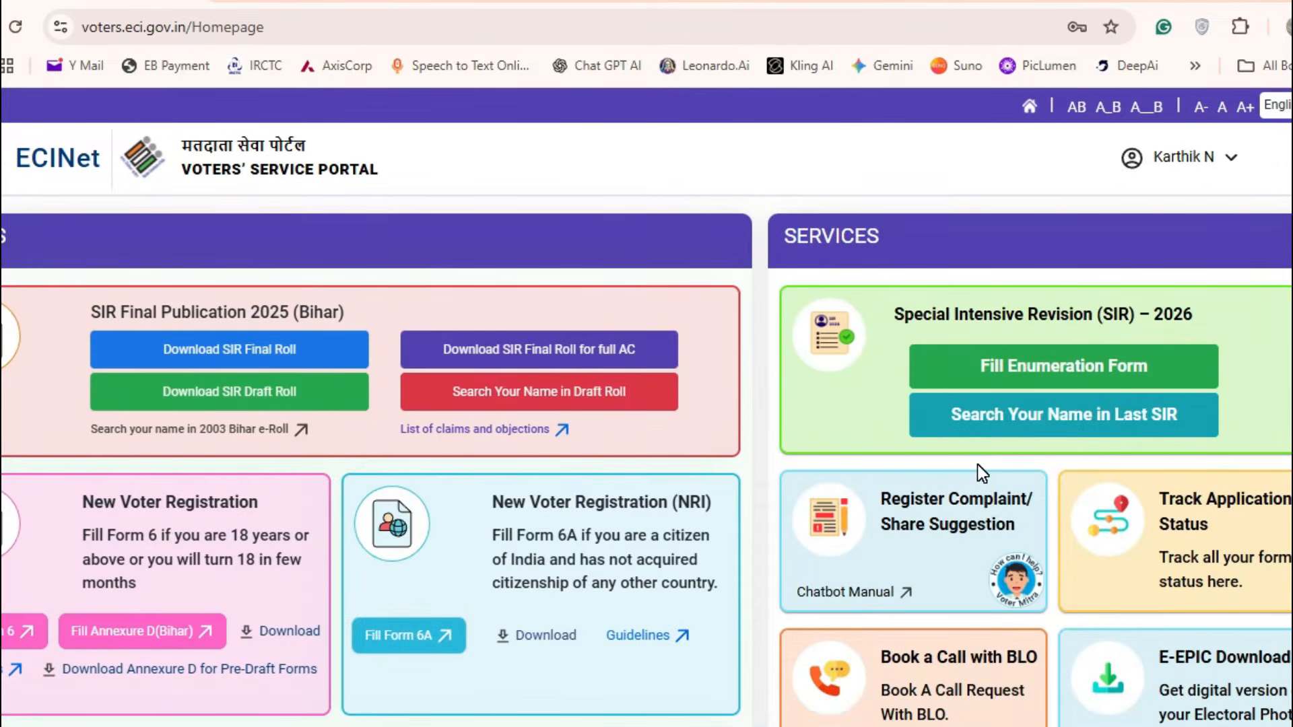
# Start the Form 6 new voter registration application from the signed-in account
pyautogui.click(1154, 165)
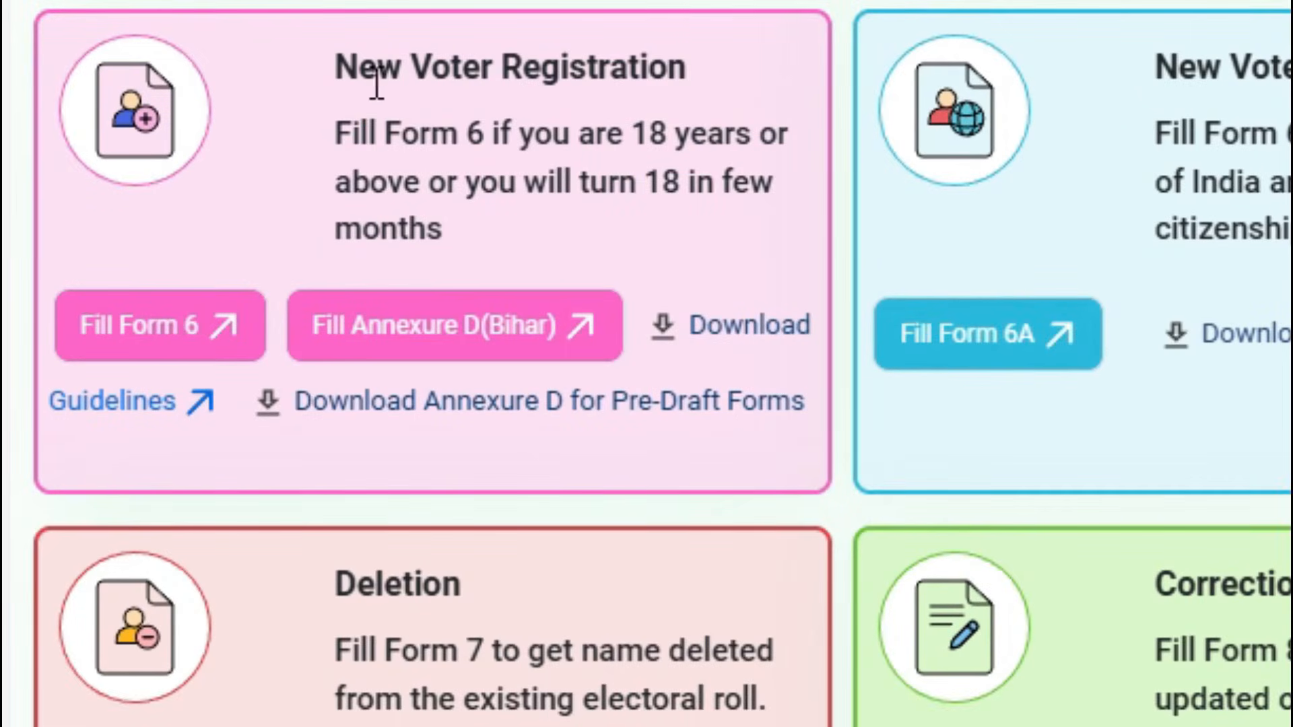
pyautogui.click(326, 62)
pyautogui.moveTo(390, 64); pyautogui.dragTo(706, 76)
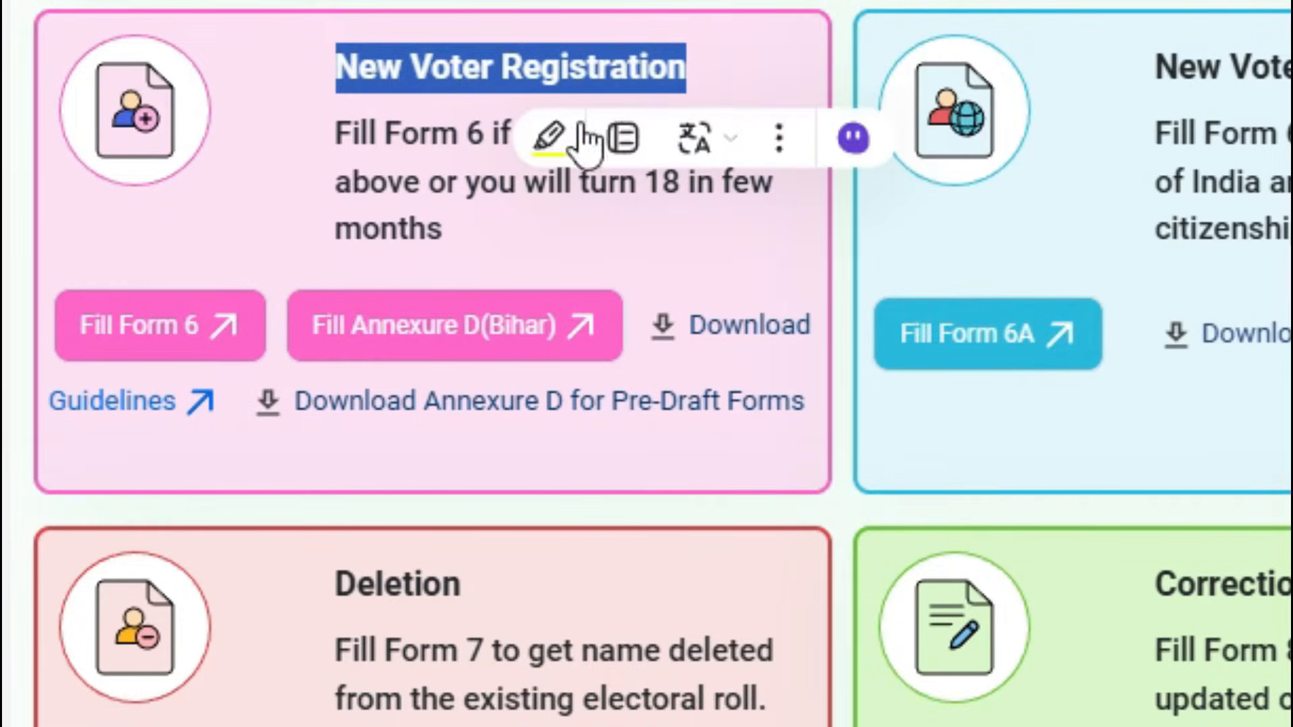
pyautogui.click(156, 323)
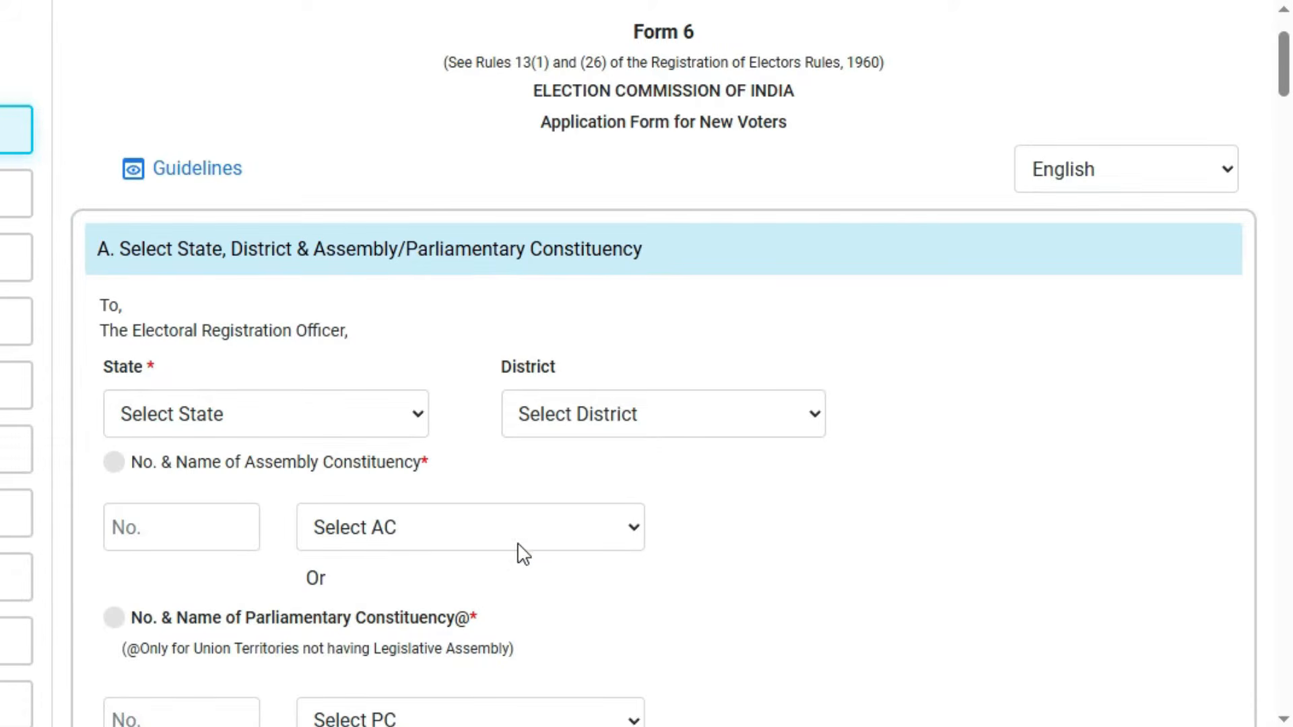
pyautogui.scroll(-20, 522, 562)
pyautogui.scroll(-12, 1082, 499)
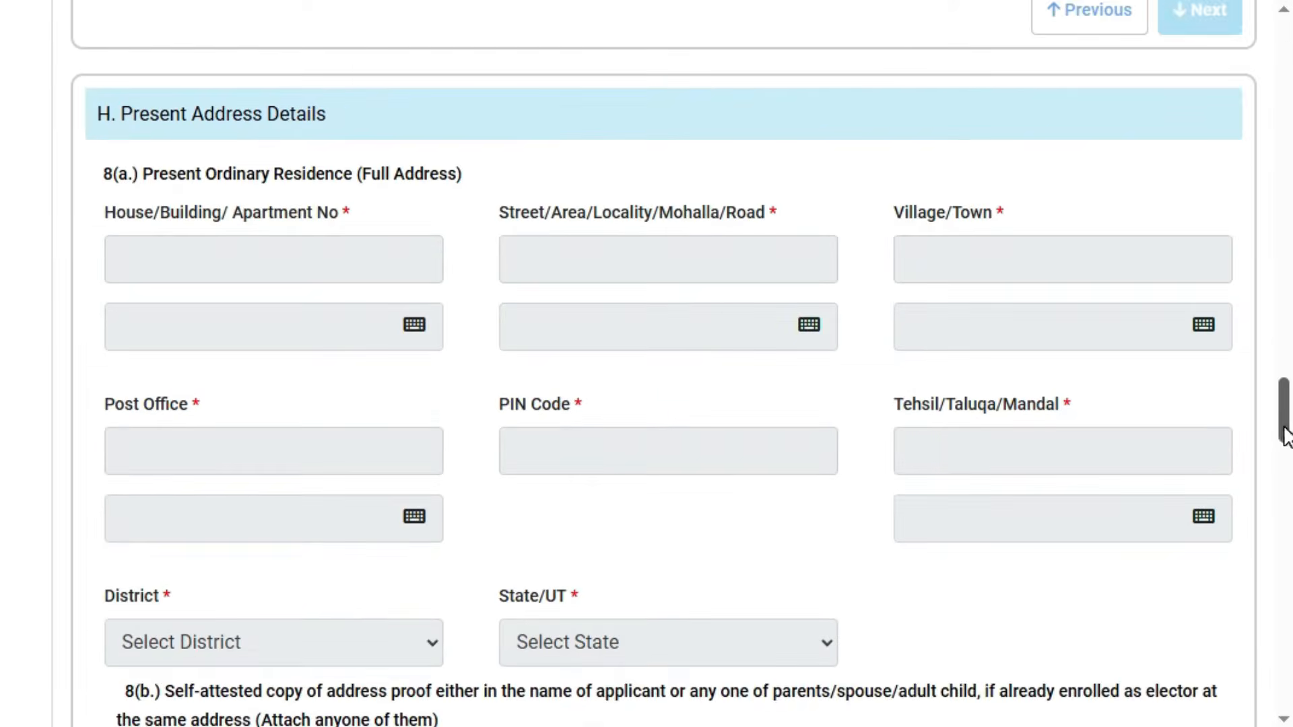
pyautogui.moveTo(1284, 411); pyautogui.dragTo(1284, 53)
pyautogui.scroll(-5, 447, 349)
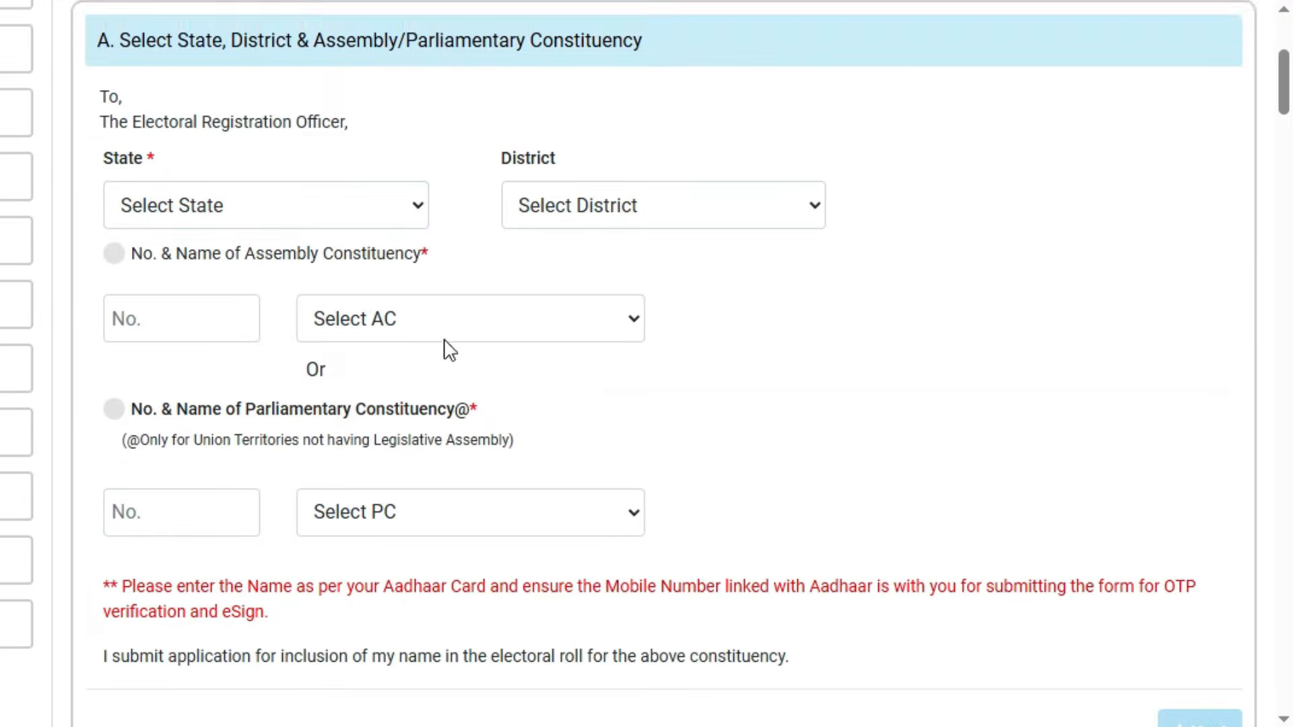
# Select state Tamil Nadu, district Tiruppur and constituency 113 Tiruppur (North)
pyautogui.click(414, 194)
pyautogui.scroll(-5, 296, 438)
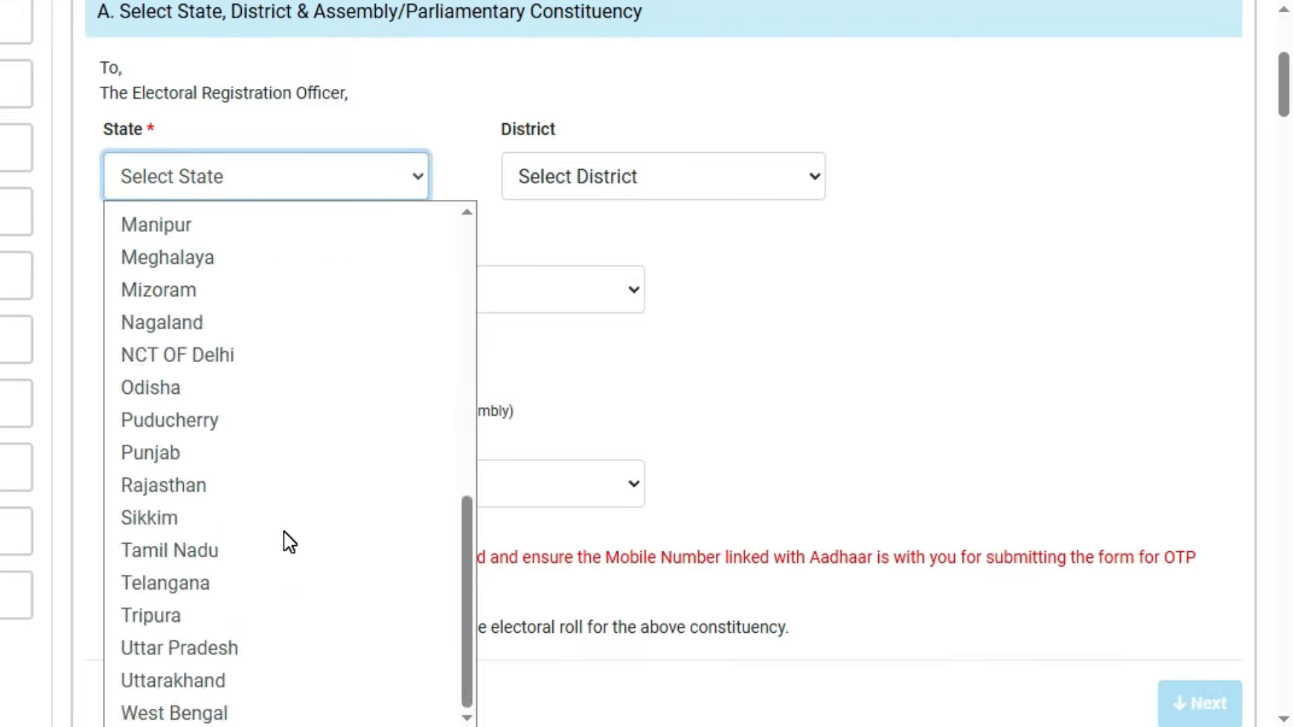
pyautogui.click(268, 548)
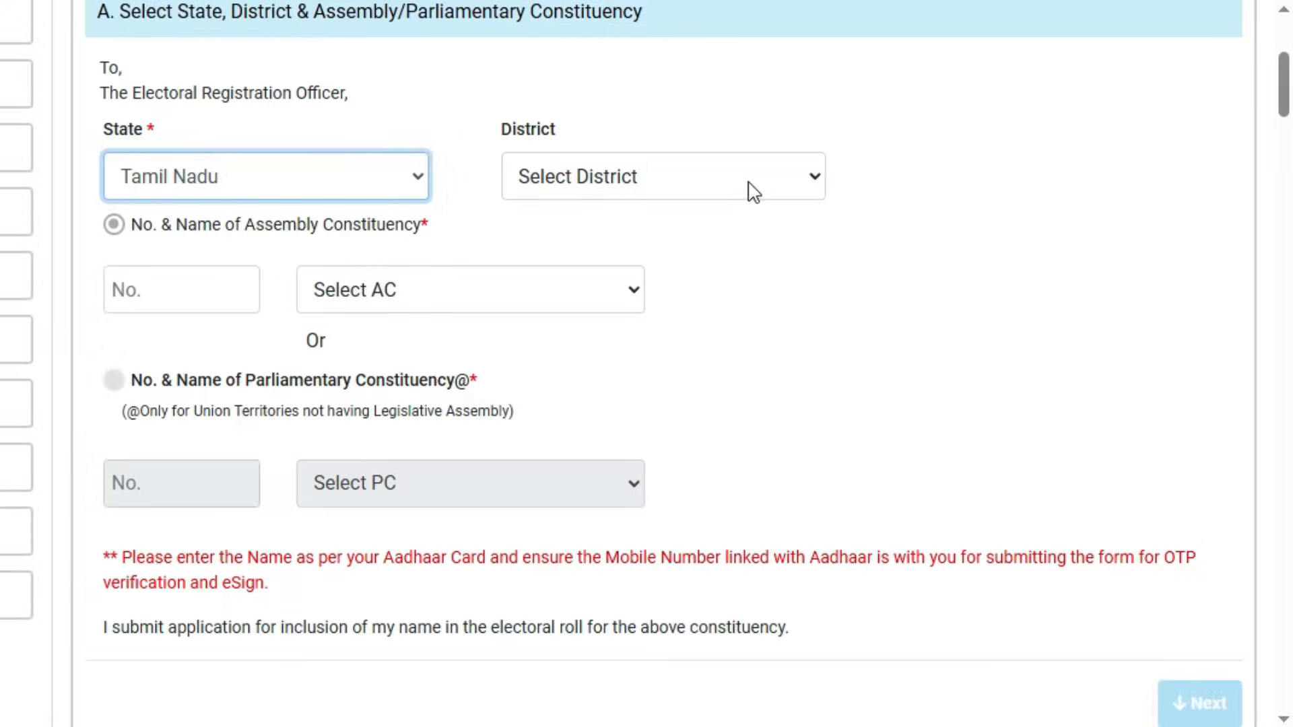
pyautogui.click(776, 189)
pyautogui.scroll(-10, 741, 539)
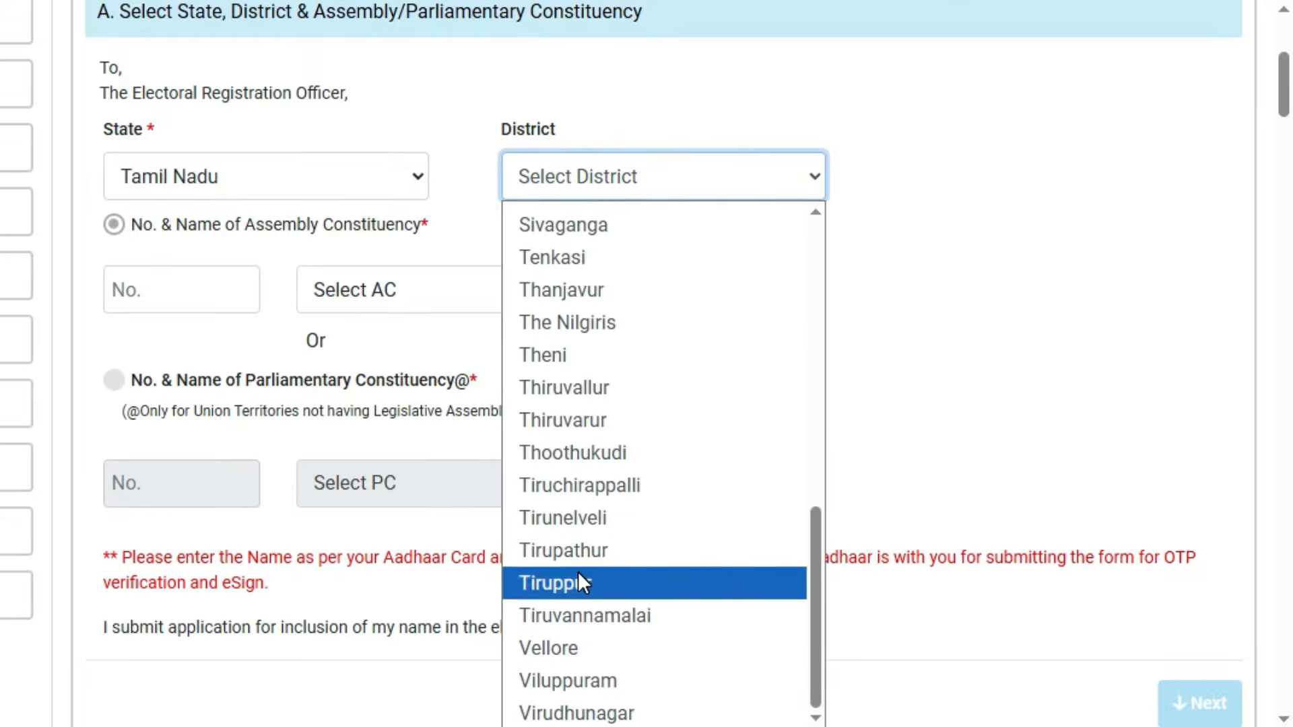
pyautogui.click(581, 580)
pyautogui.click(626, 289)
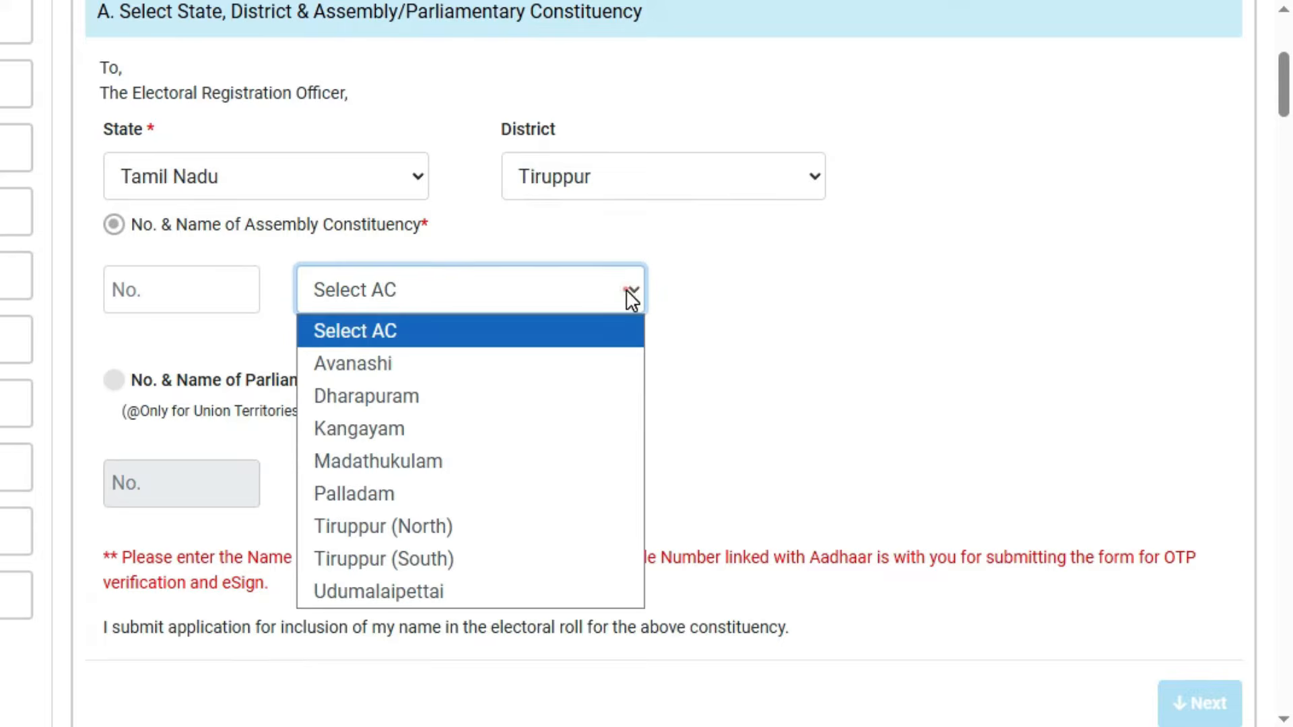
pyautogui.click(452, 526)
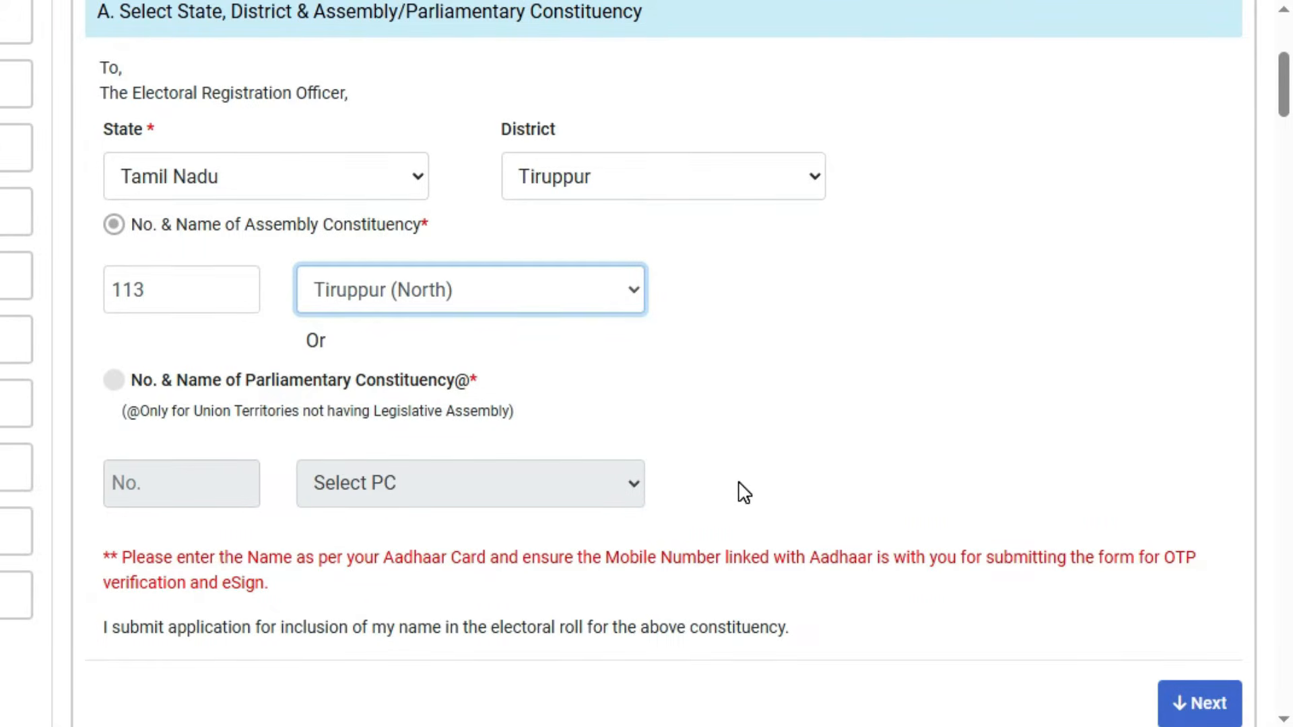
pyautogui.scroll(-3, 742, 491)
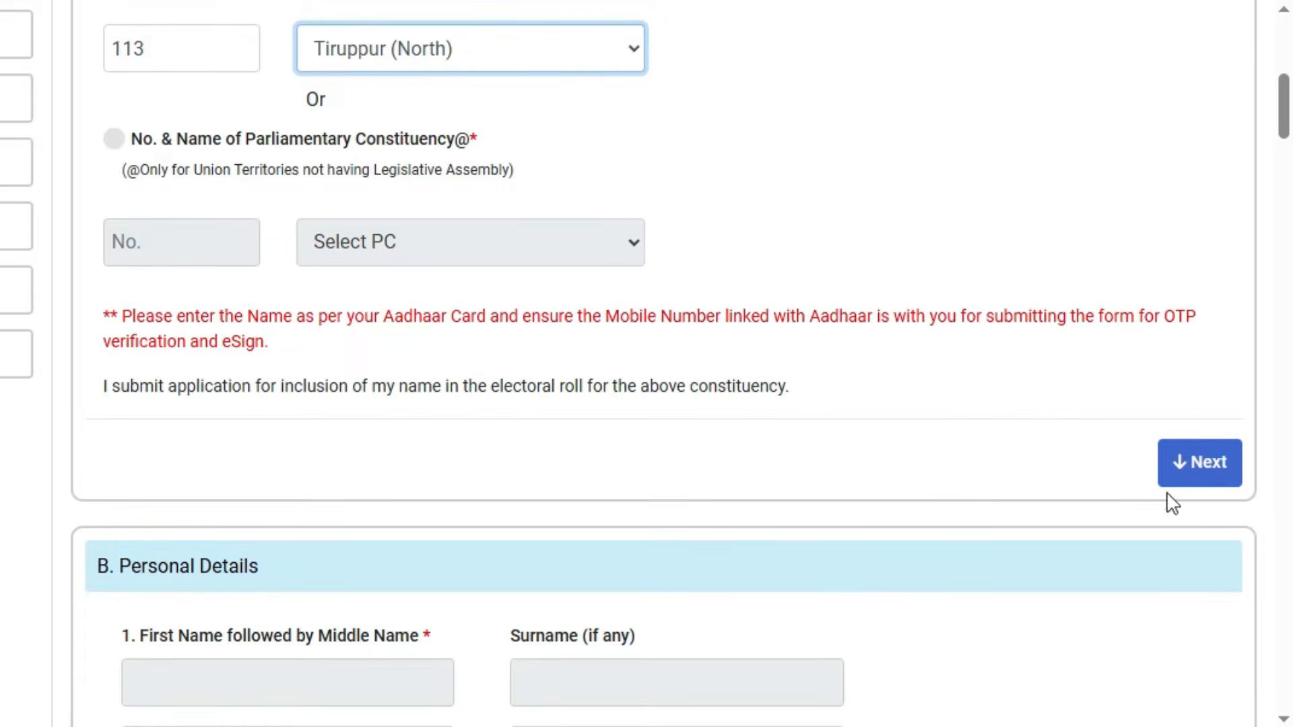
# In Personal Details, enter the applicant's first name and accept its Tamil transliteration
pyautogui.click(1207, 469)
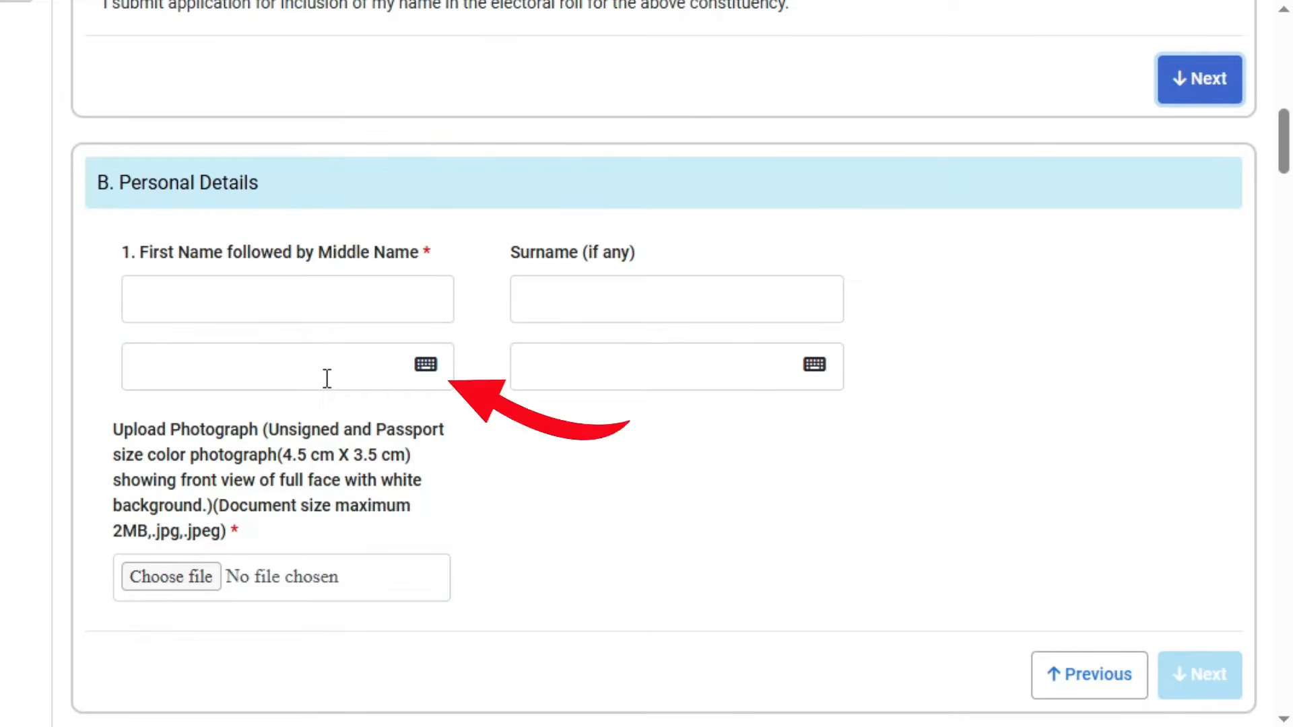
pyautogui.click(229, 302)
pyautogui.write('Vijaykumar')
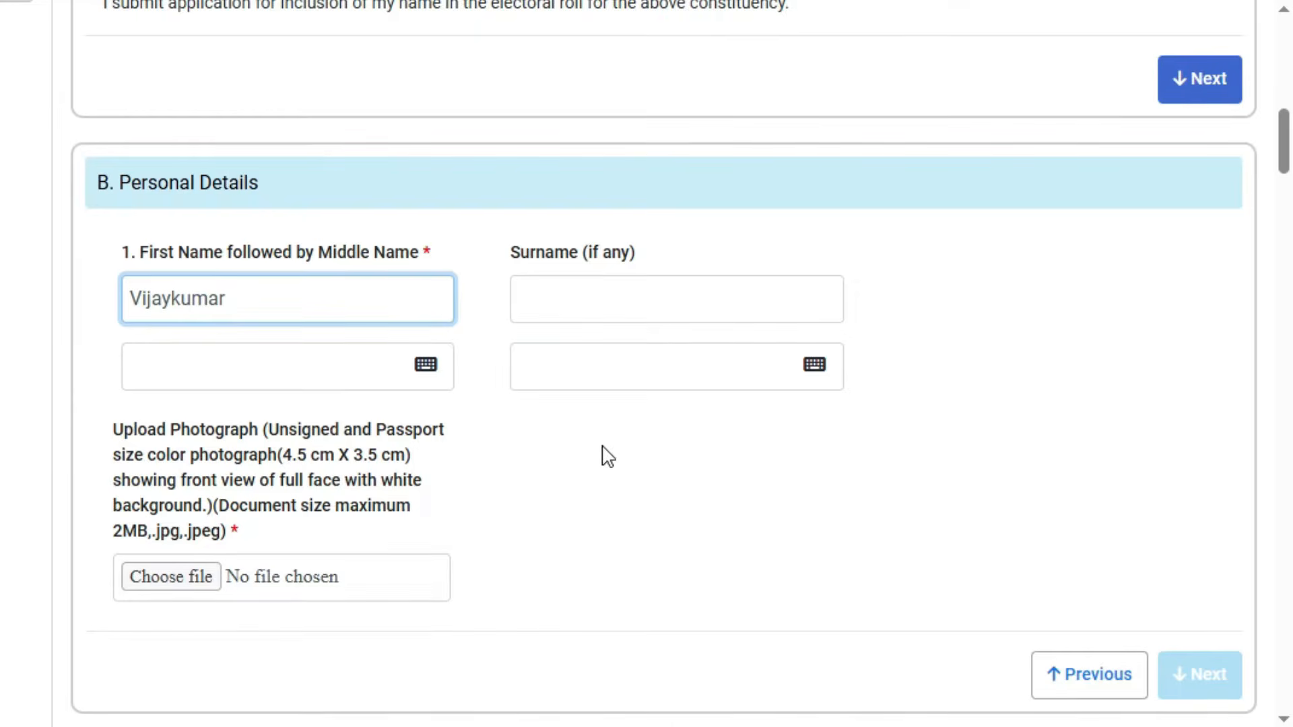
pyautogui.press('Tab')
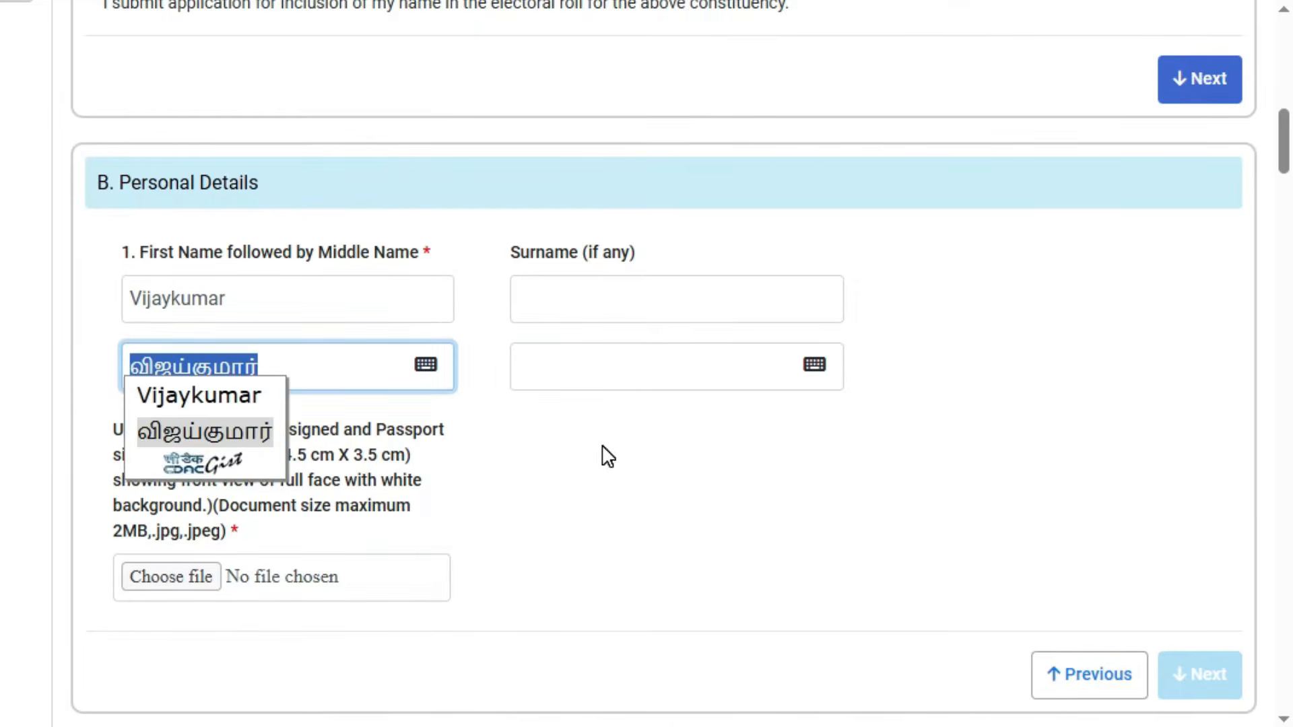
pyautogui.click(633, 459)
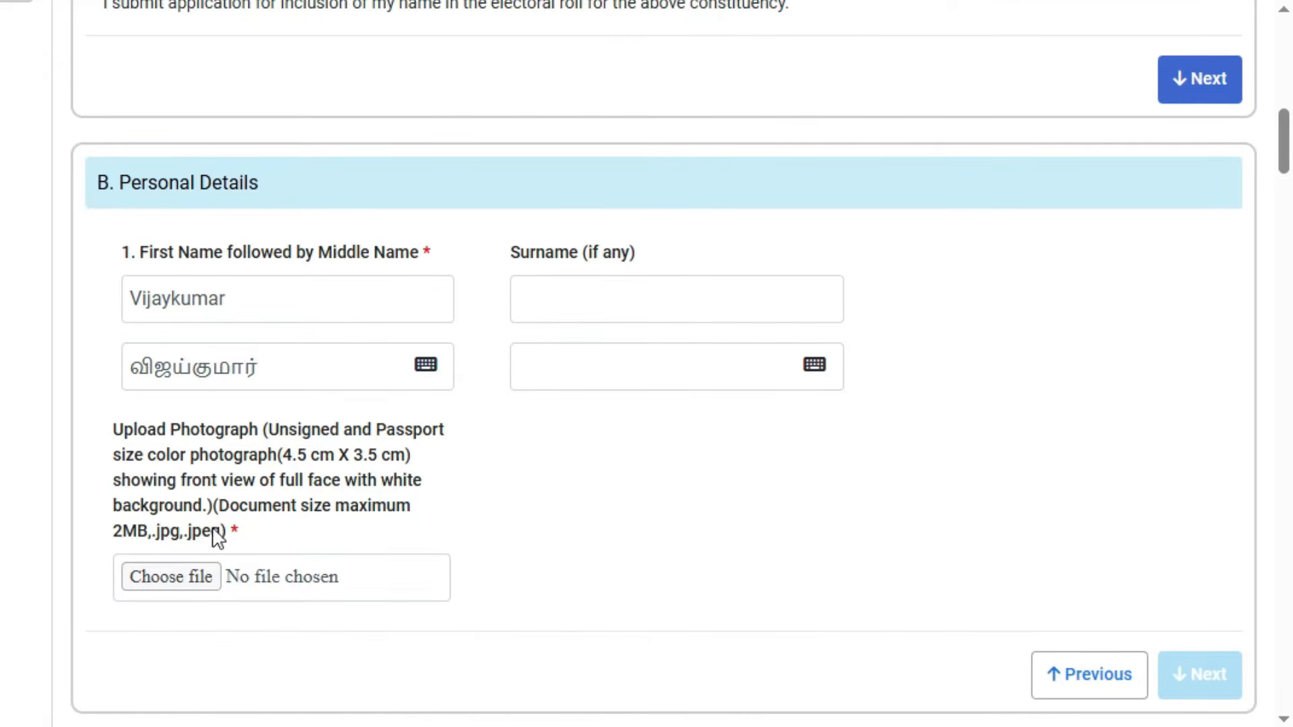
# Attach the face photo mypic.jpg and confirm the face-detection check
pyautogui.click(177, 576)
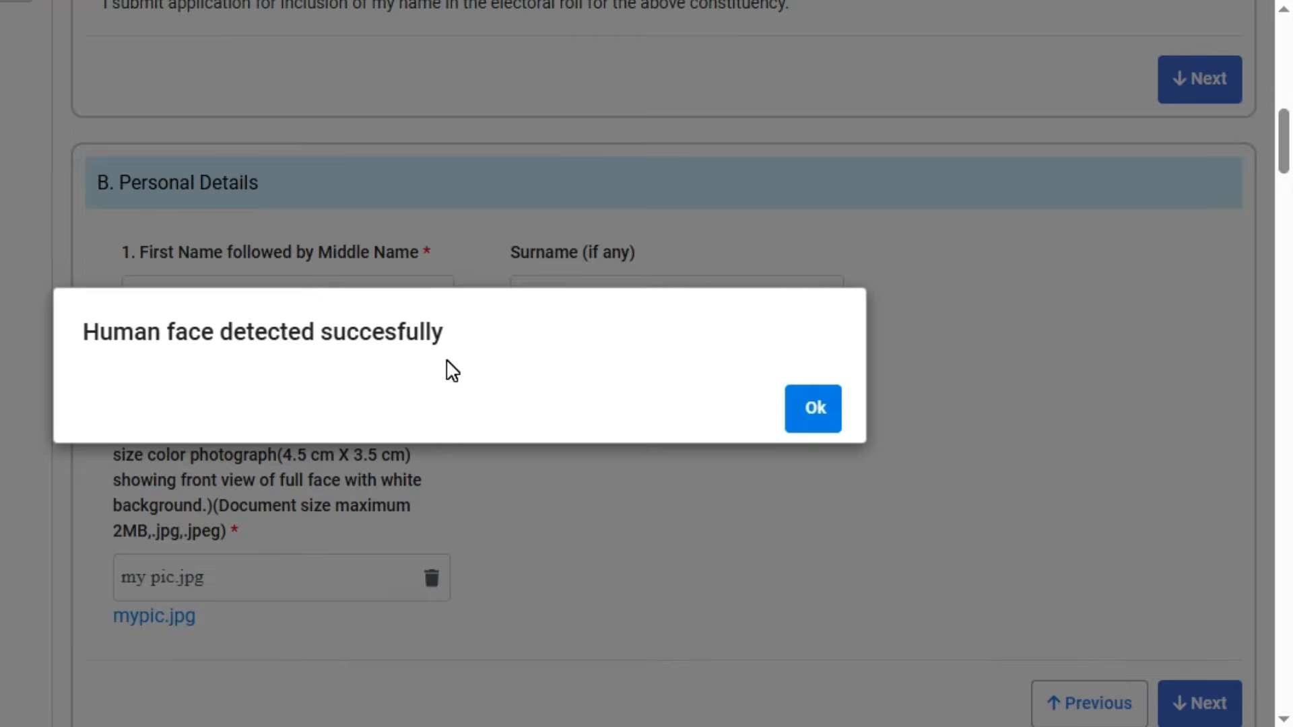
pyautogui.click(816, 418)
pyautogui.scroll(-5, 694, 486)
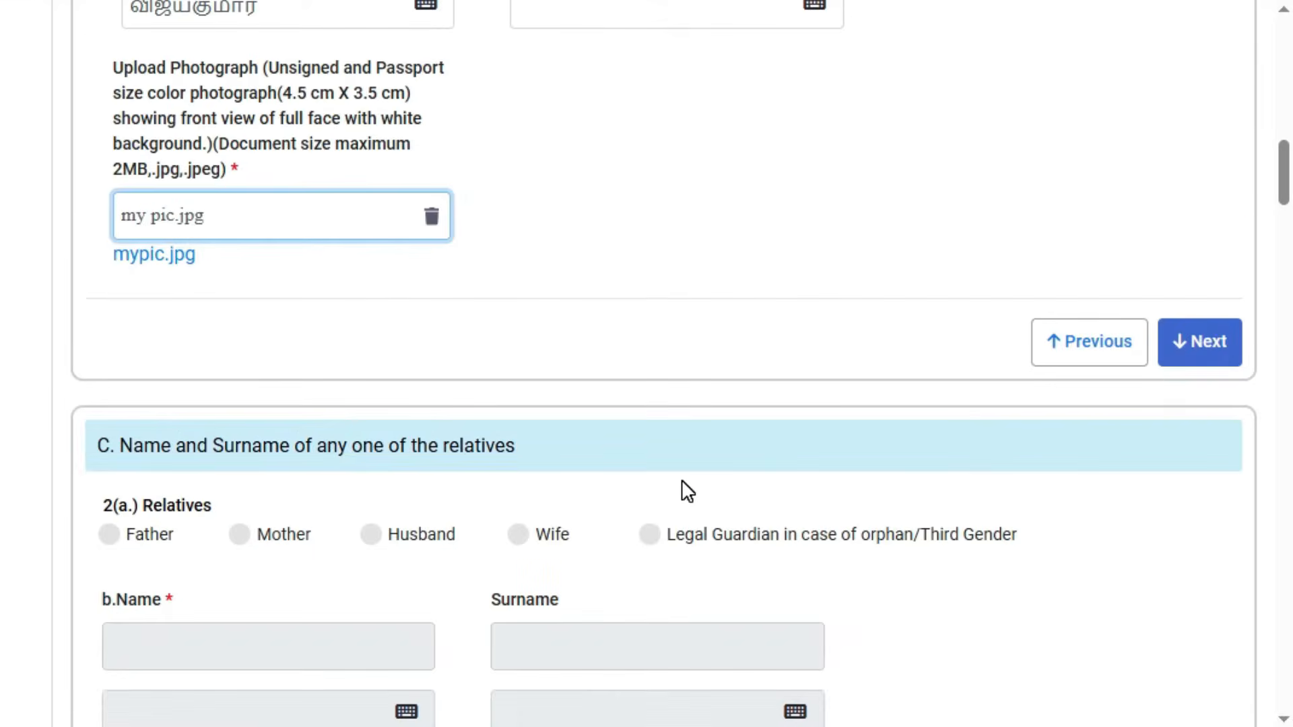
# Choose Father as the relative, enter his name with Tamil transliteration, and continue to Contact Details
pyautogui.click(1203, 348)
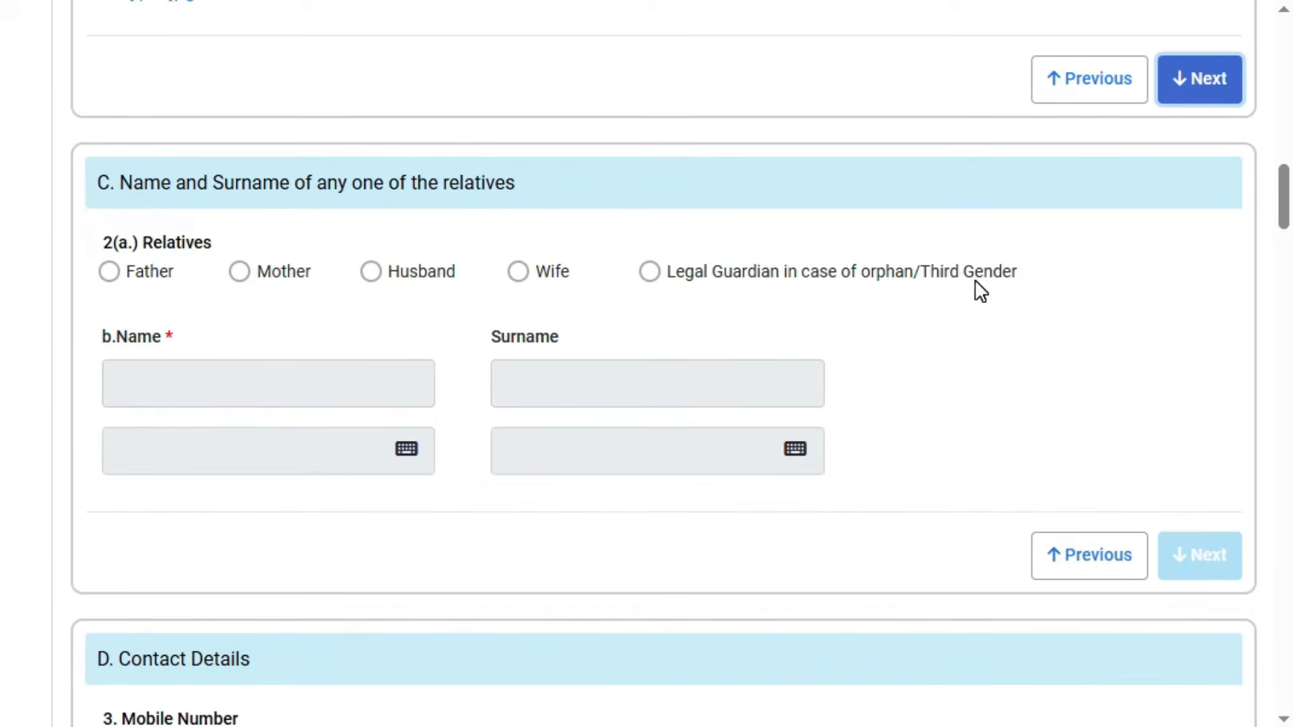
pyautogui.click(109, 273)
pyautogui.click(164, 390)
pyautogui.write('Rajkumar')
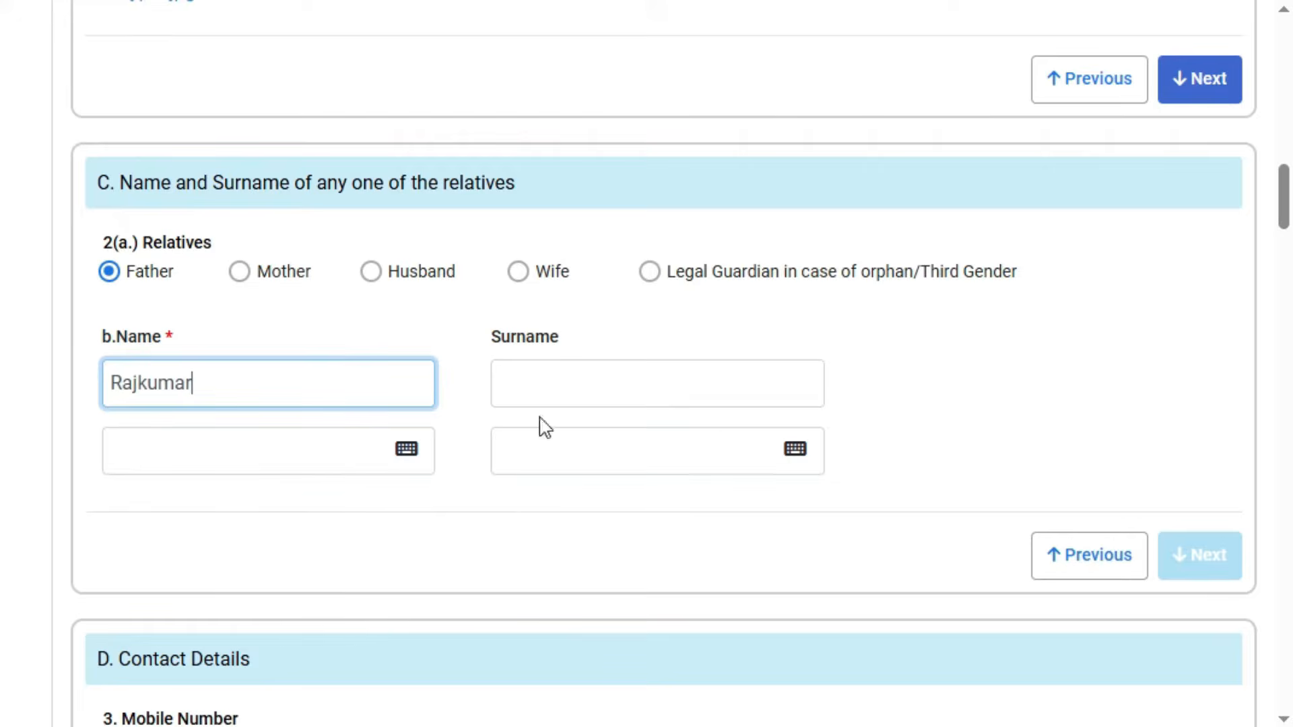
pyautogui.press('Tab')
pyautogui.click(369, 496)
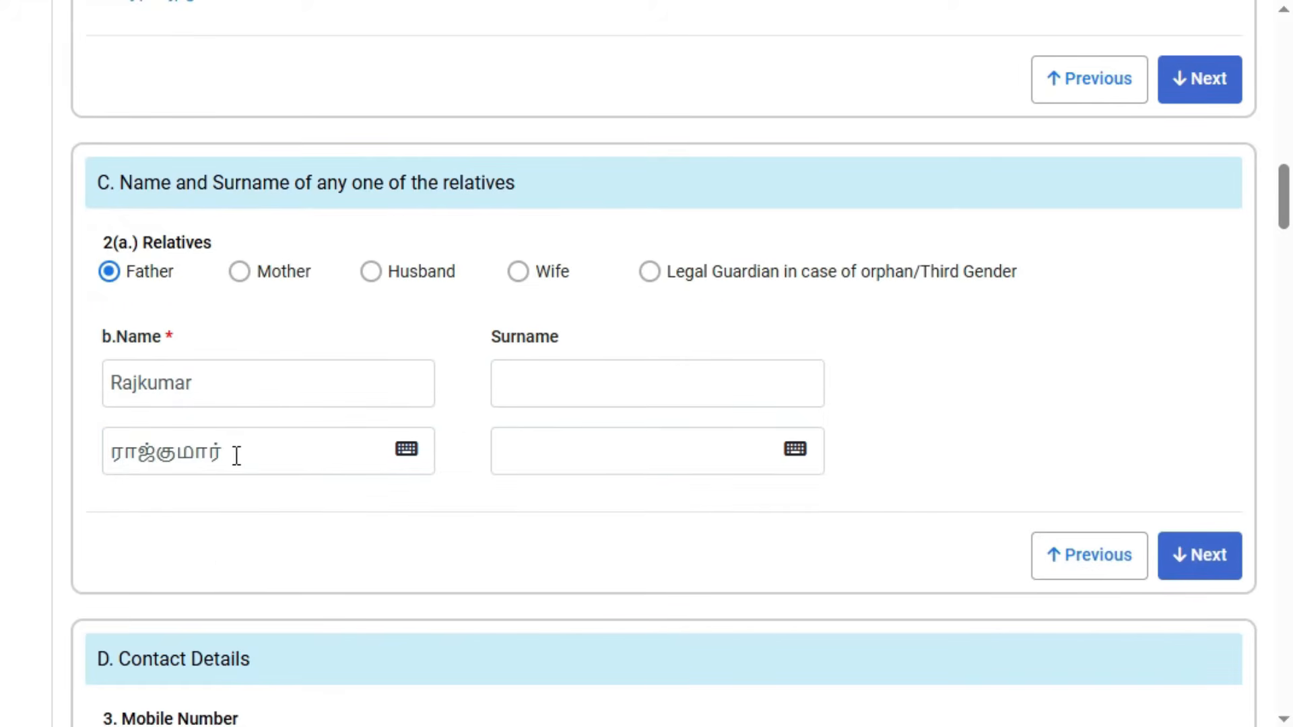
pyautogui.click(1189, 556)
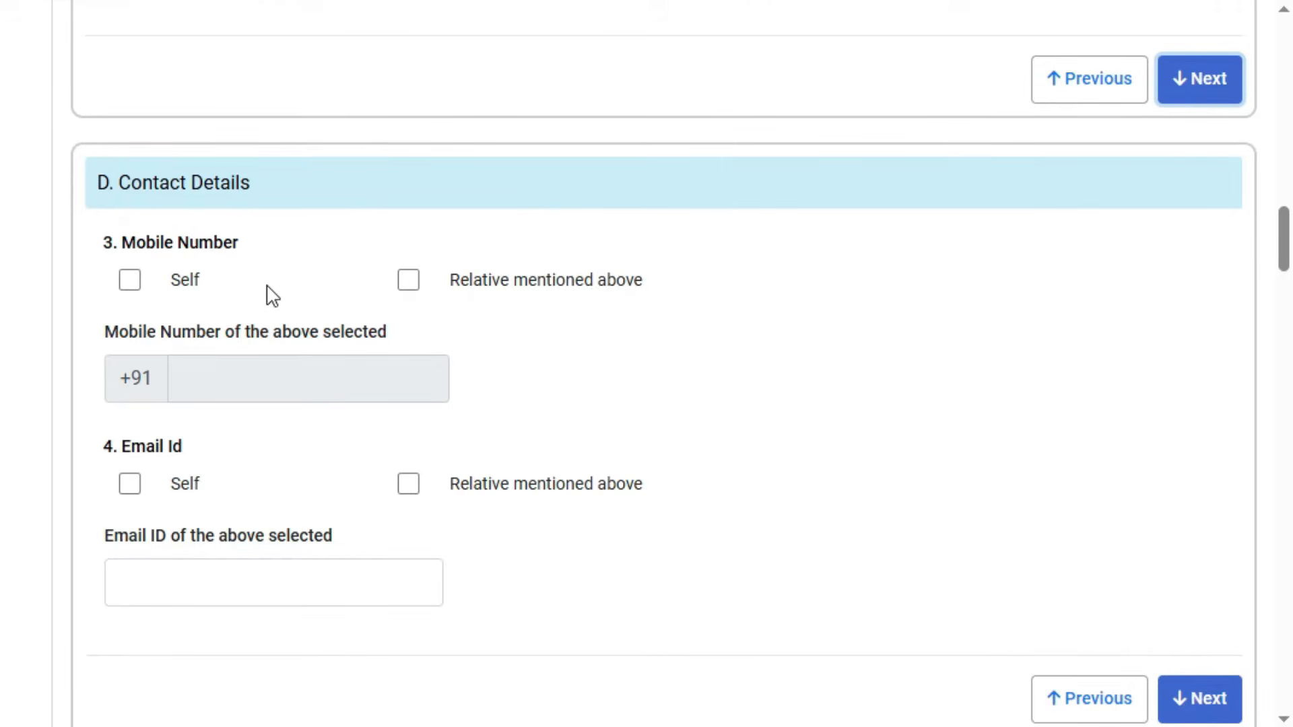
# Mark the mobile number as Self and continue to Aadhaar Details
pyautogui.click(129, 280)
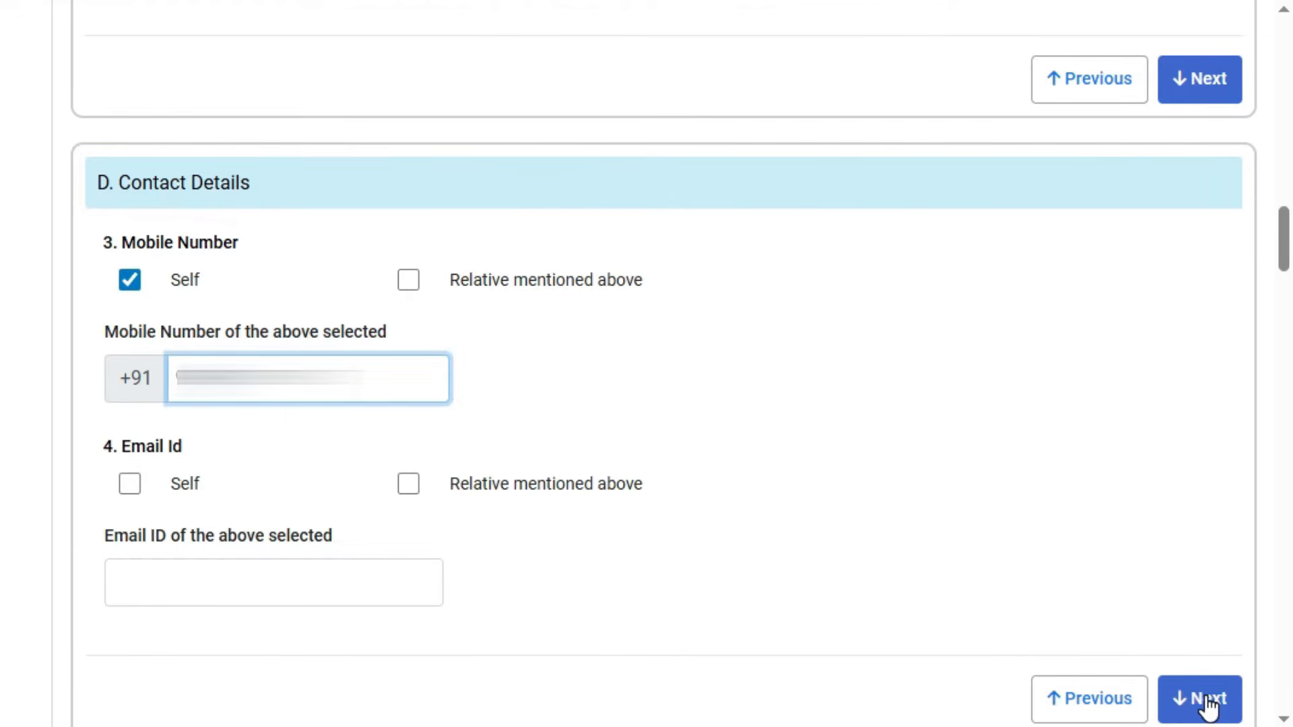
pyautogui.click(1207, 703)
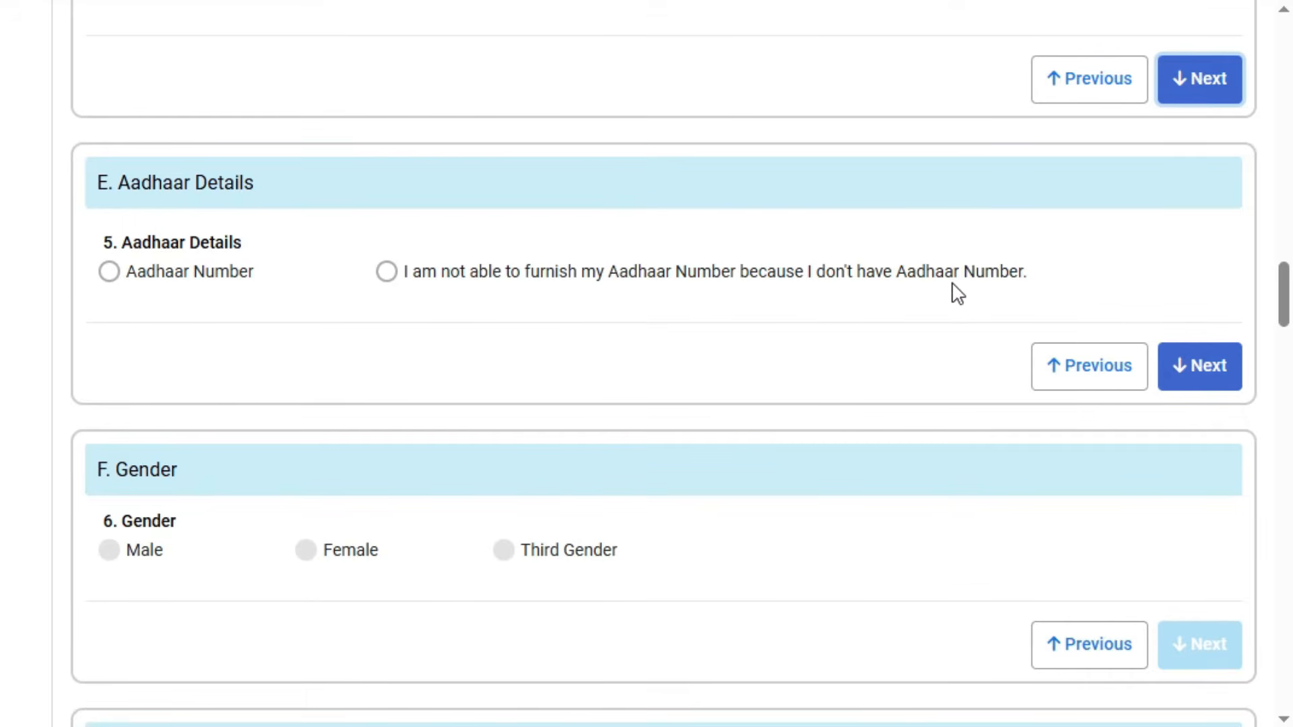
# Choose the Aadhaar Number option, enter the applicant's Aadhaar number, and continue to Gender
pyautogui.click(108, 272)
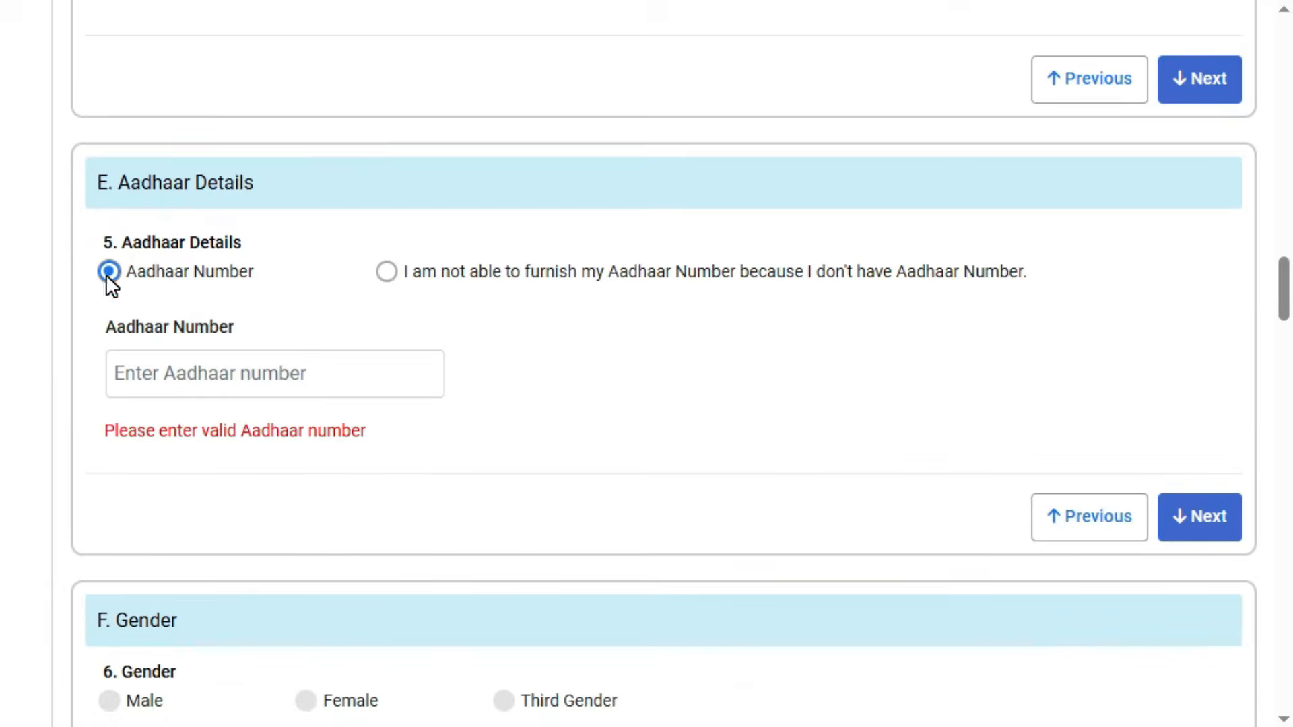
pyautogui.click(239, 377)
pyautogui.write('**********')
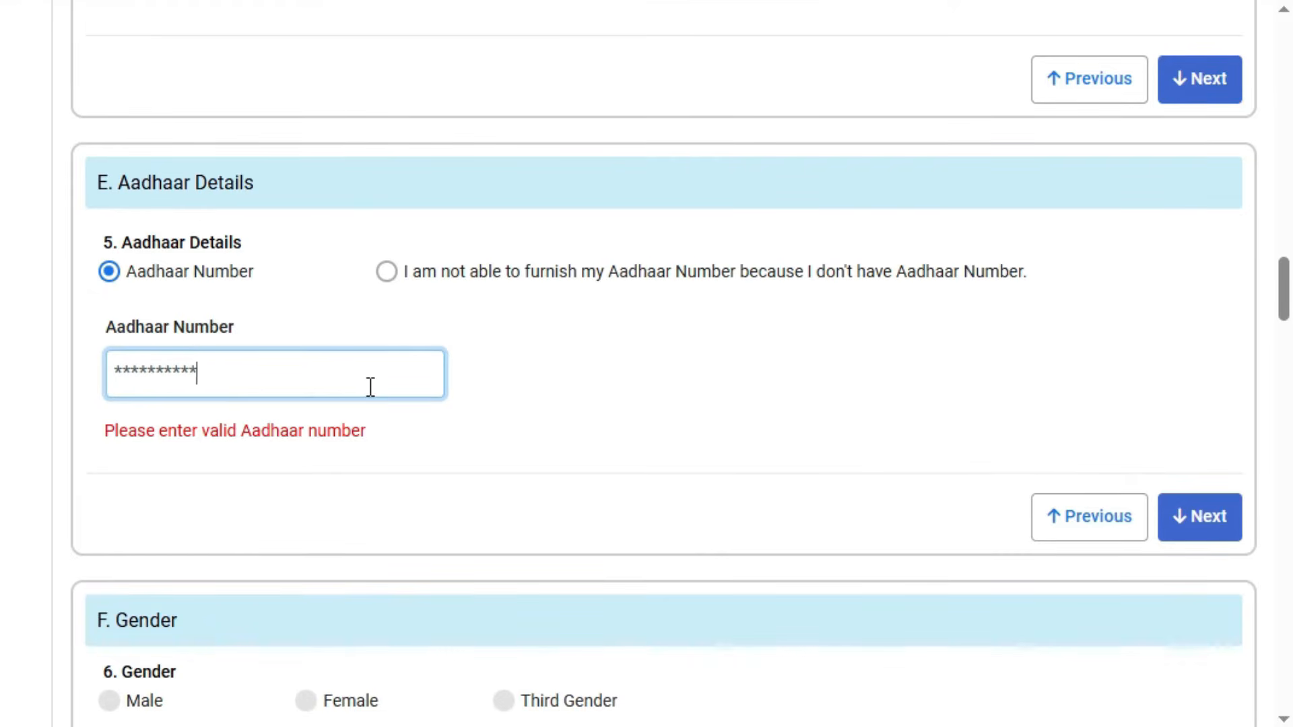
pyautogui.write('**')
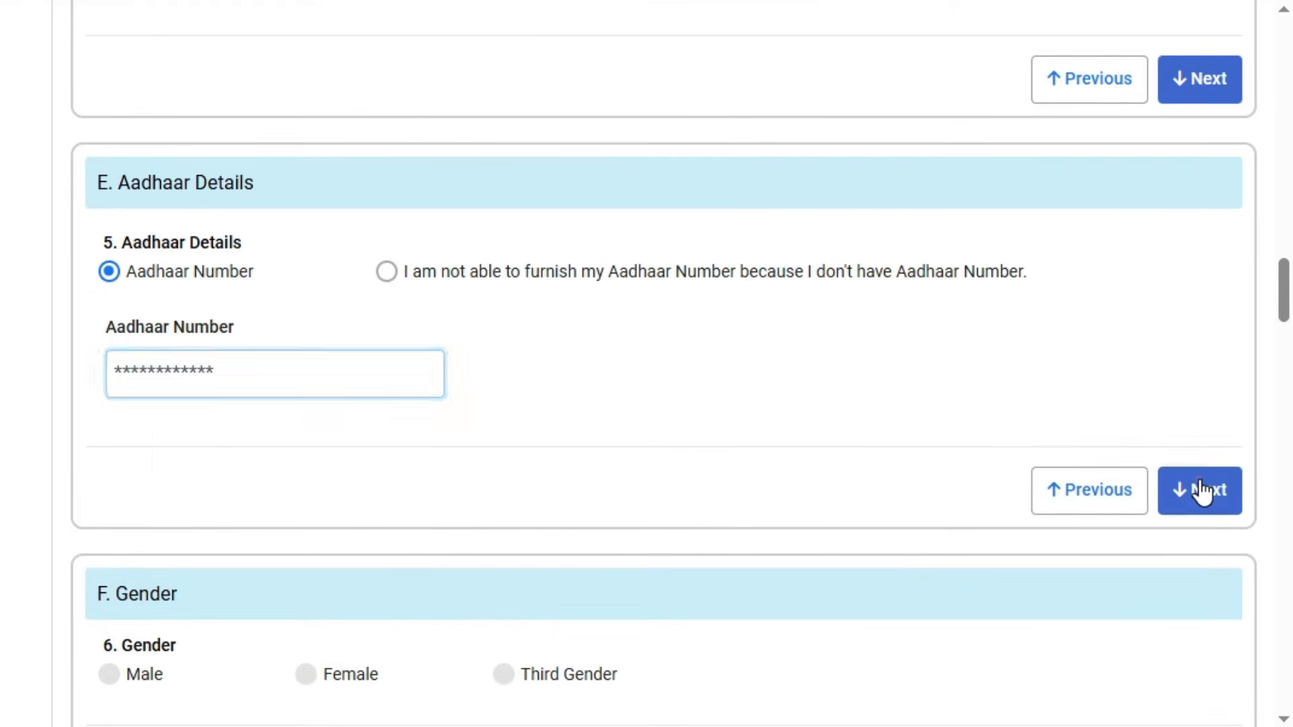
pyautogui.click(1202, 492)
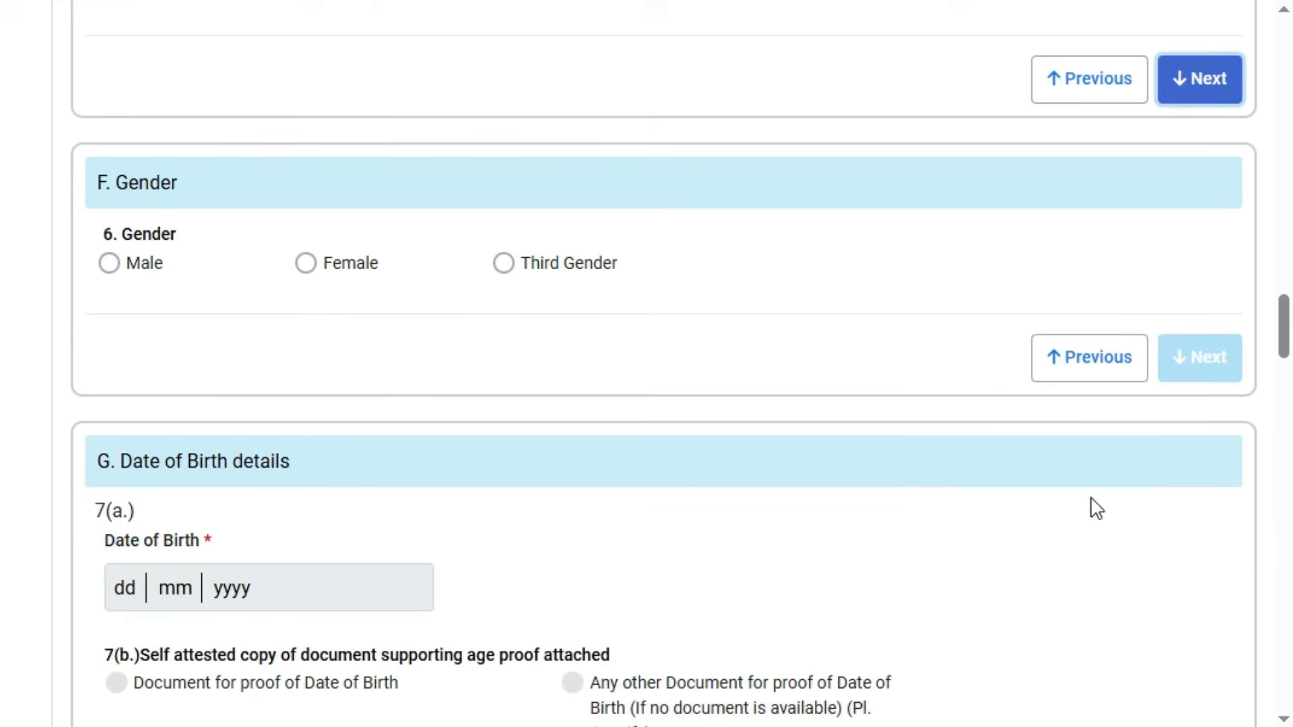
# Set gender to Male, enter the date of birth, and choose a date of birth proof document
pyautogui.click(110, 266)
pyautogui.click(1197, 358)
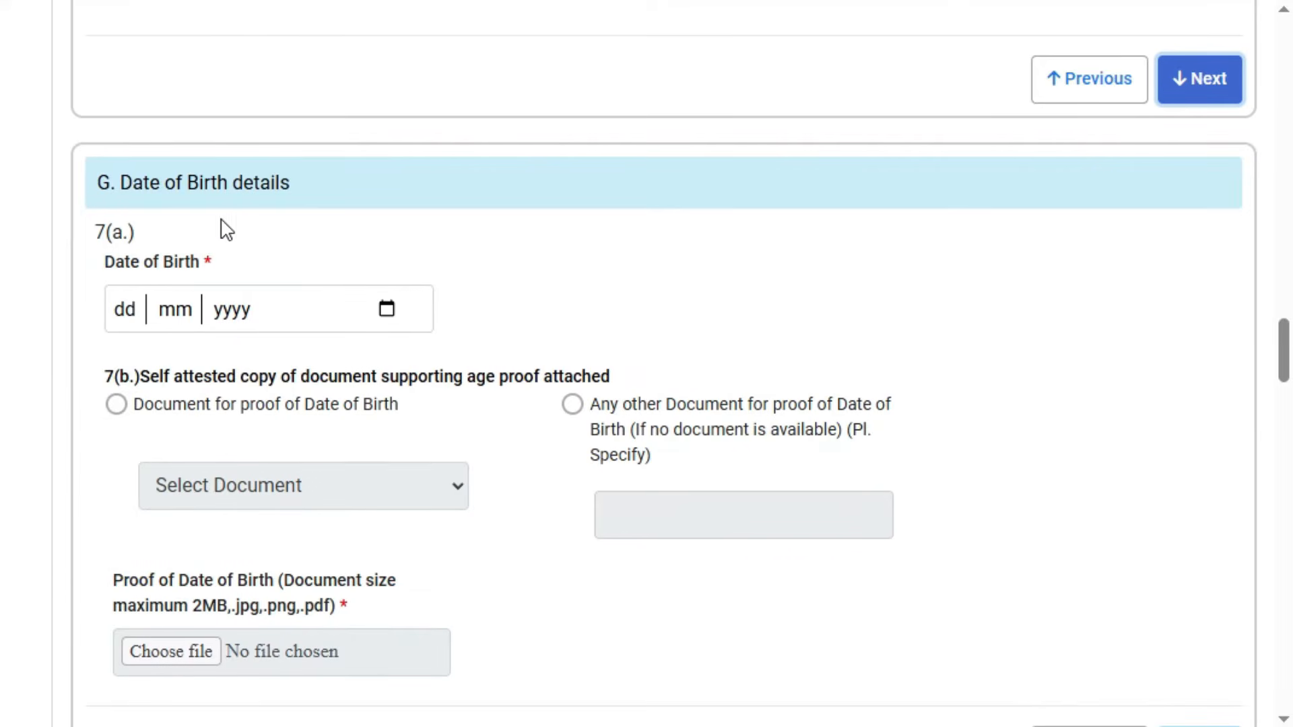
pyautogui.click(128, 315)
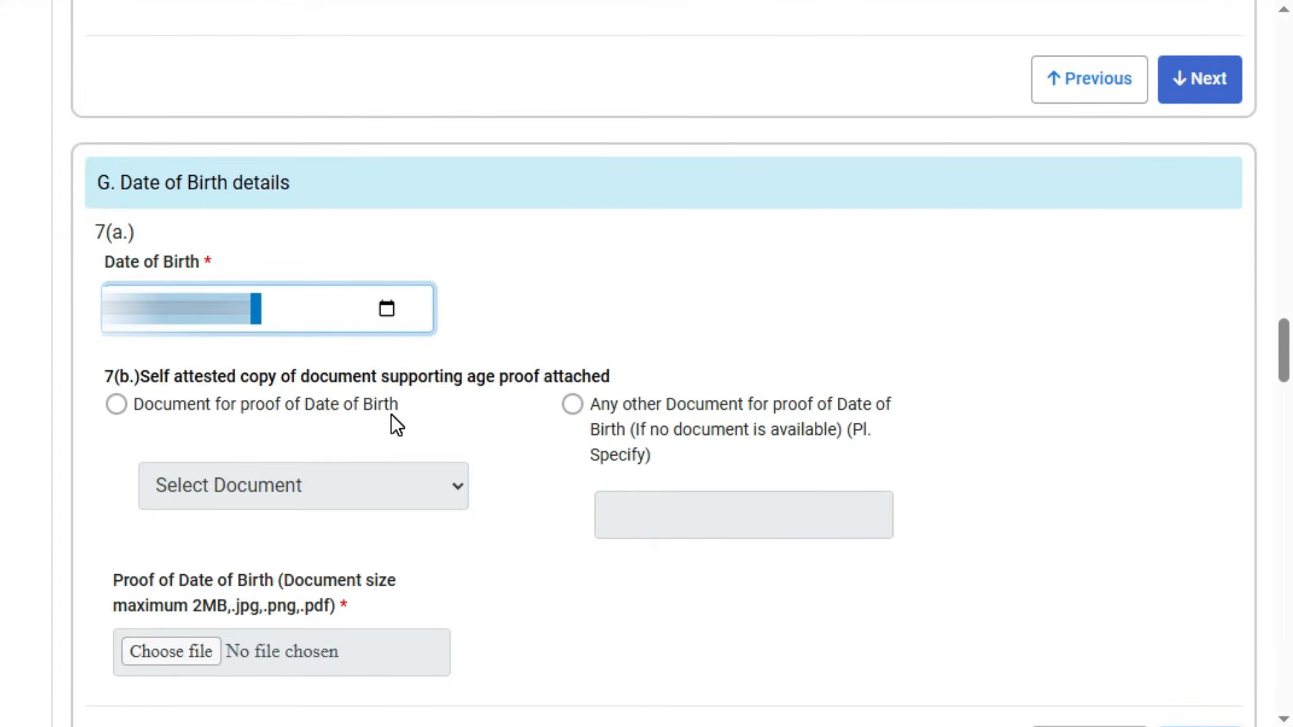
pyautogui.click(115, 406)
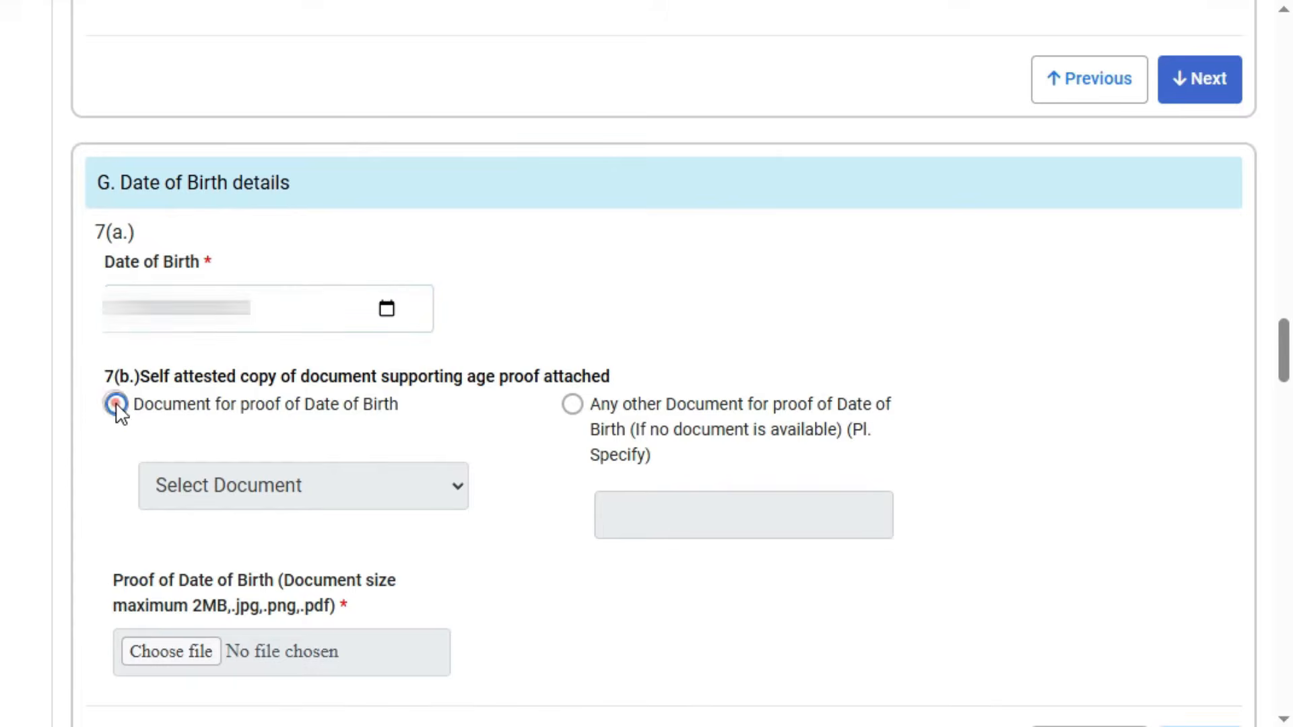
pyautogui.click(451, 486)
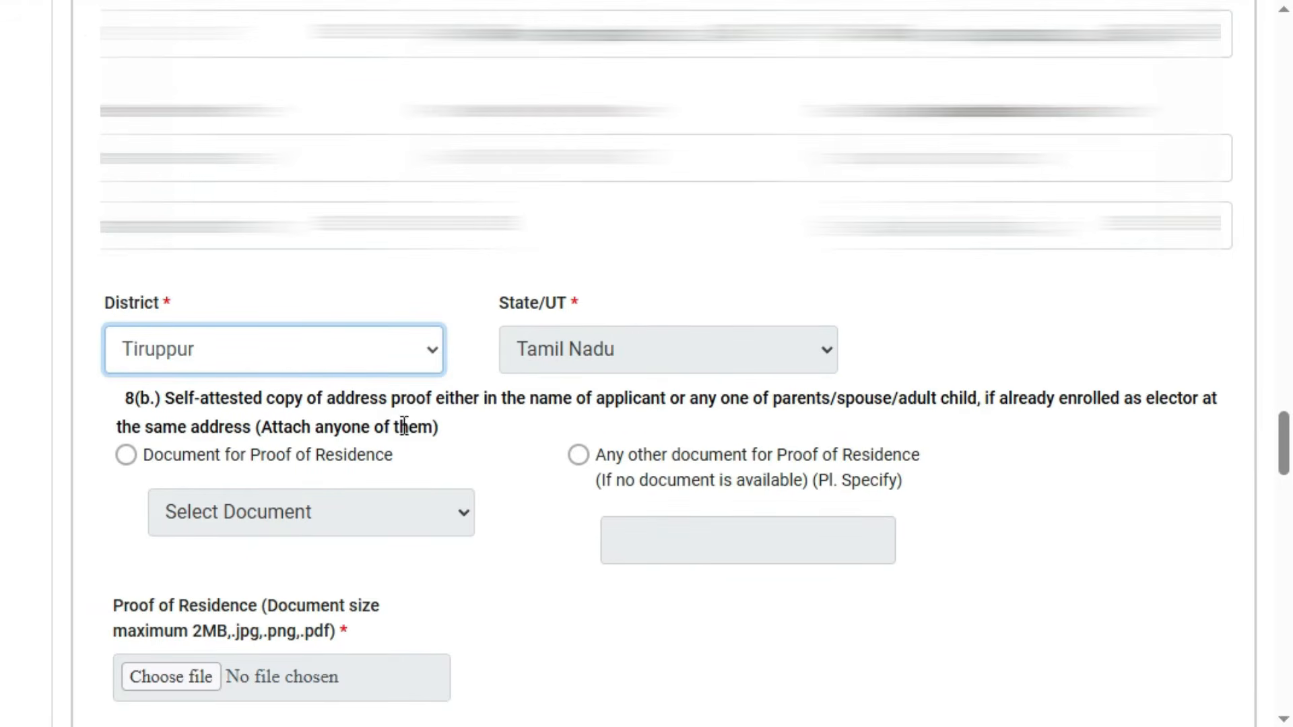
# Give Aadhaar Card as proof of residence, attach its file, and continue to Category of Disability
pyautogui.click(125, 456)
pyautogui.click(363, 513)
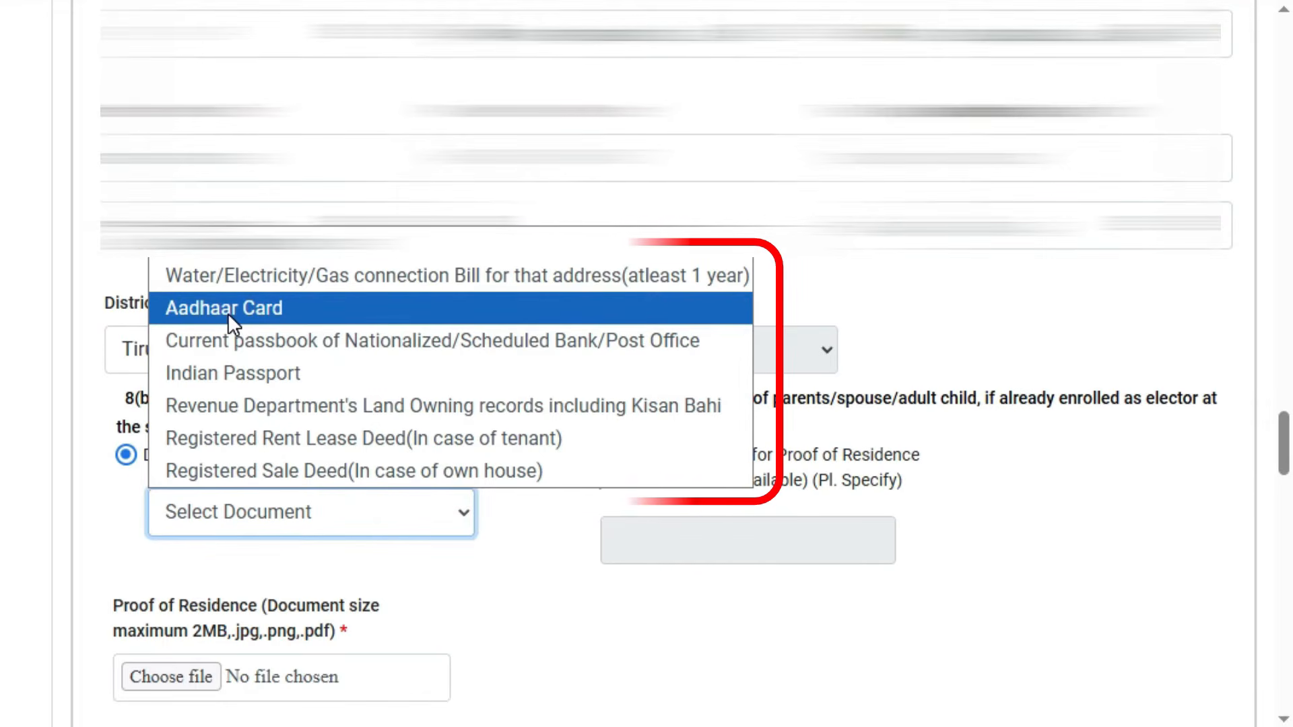
pyautogui.click(303, 310)
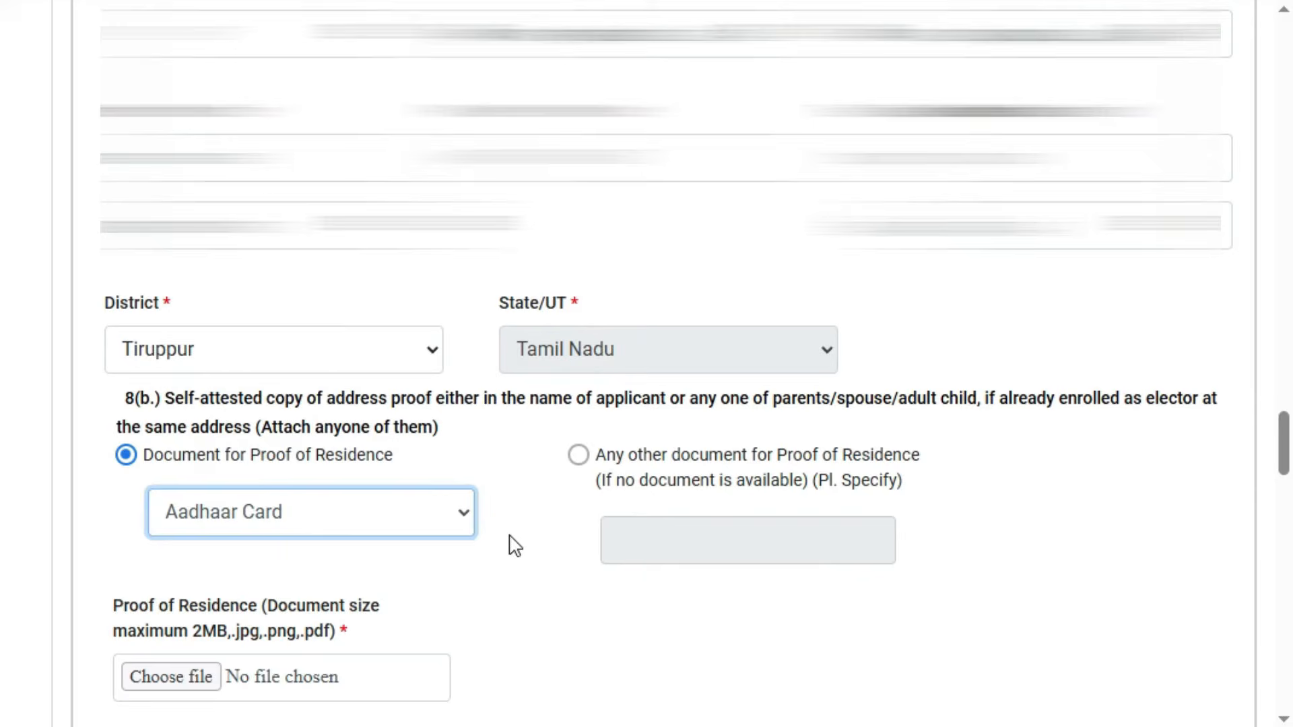
pyautogui.scroll(-6, 479, 505)
pyautogui.scroll(2, 104, 421)
pyautogui.click(173, 435)
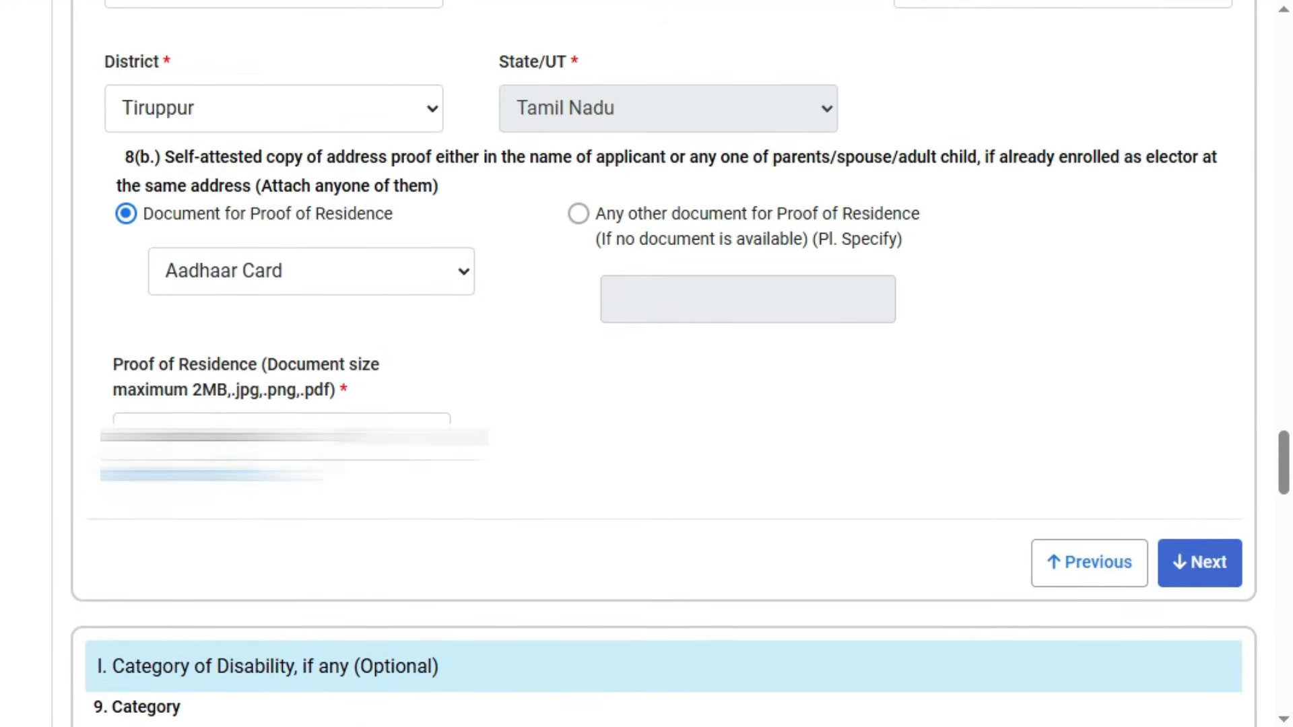
pyautogui.click(1216, 564)
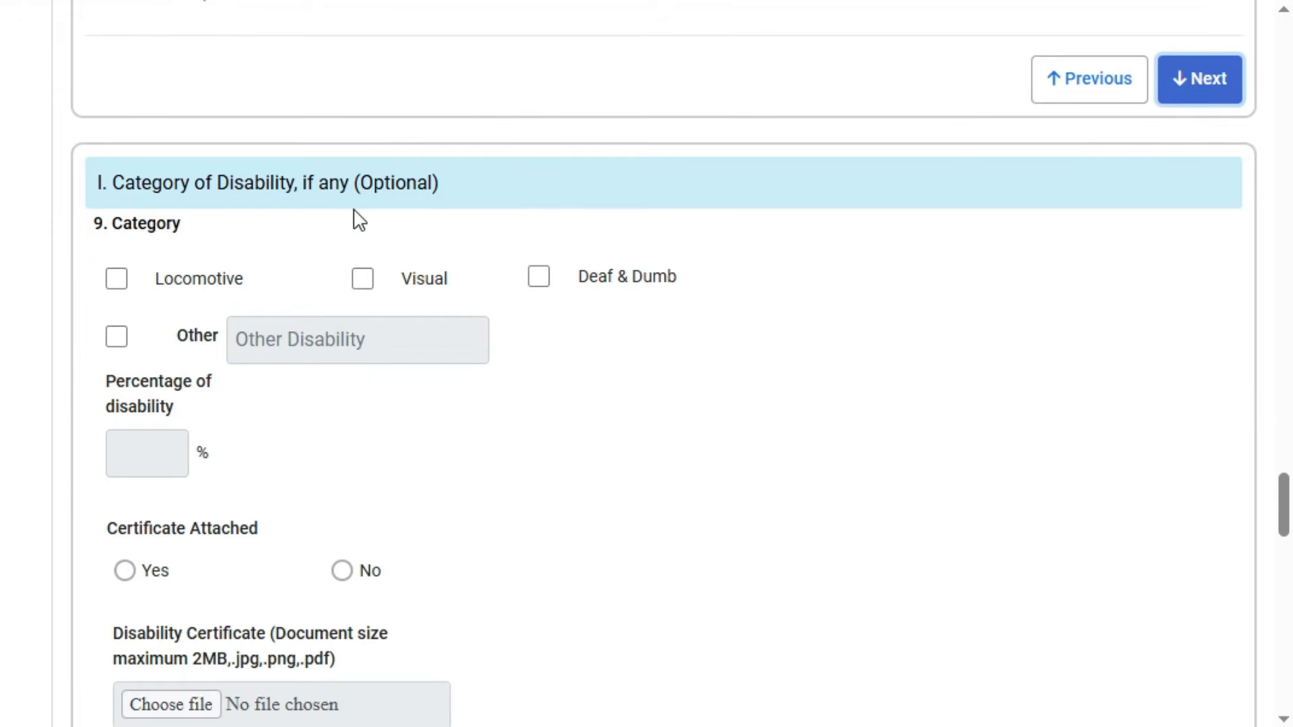
# Skip past the optional Category of Disability section
pyautogui.scroll(-3, 559, 407)
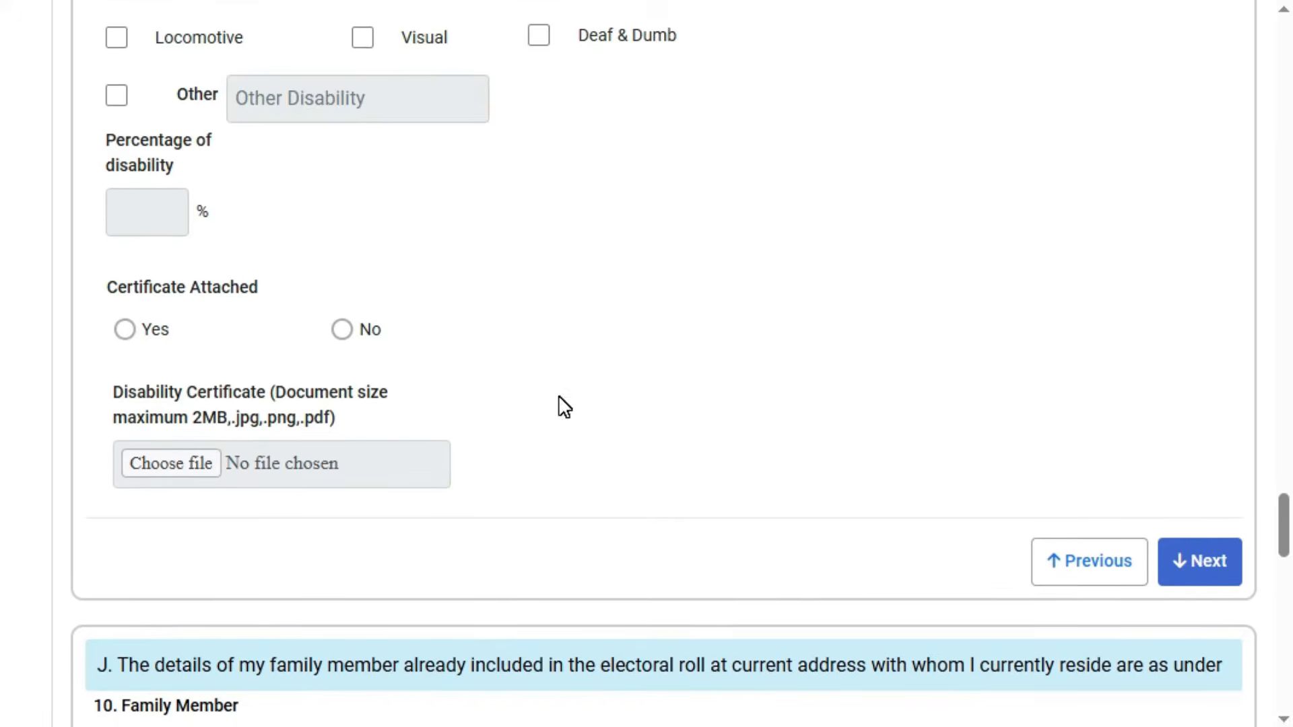
pyautogui.scroll(-2, 566, 398)
pyautogui.click(1206, 447)
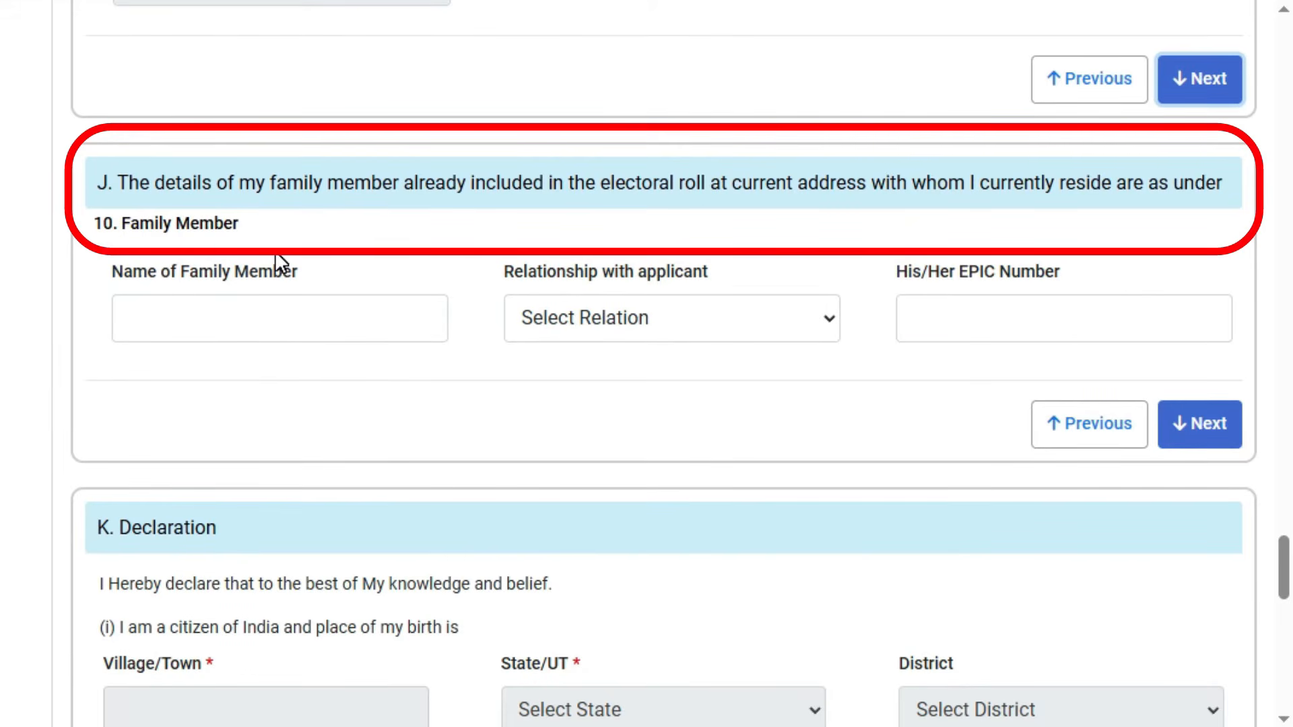
# Enter the family member's name and set their relationship to Mother
pyautogui.click(206, 317)
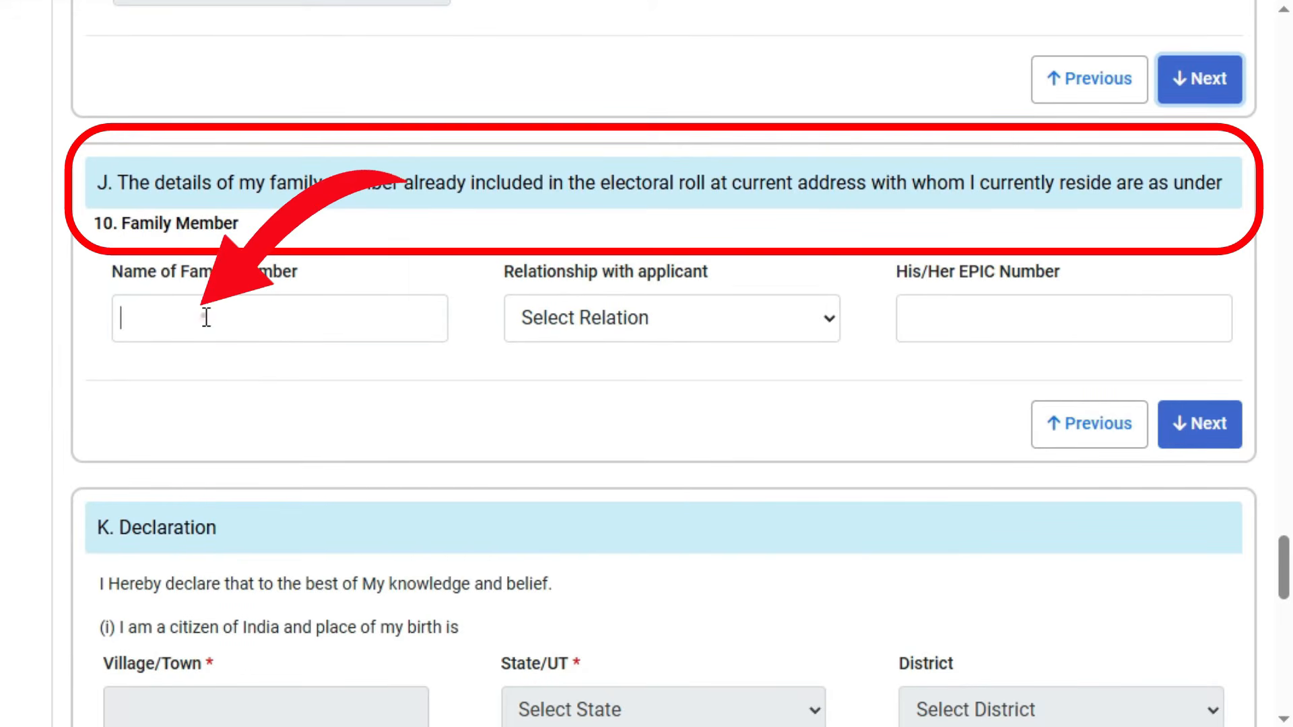
pyautogui.write('...')
pyautogui.press('Tab')
pyautogui.click(624, 318)
pyautogui.click(623, 439)
pyautogui.press('Tab')
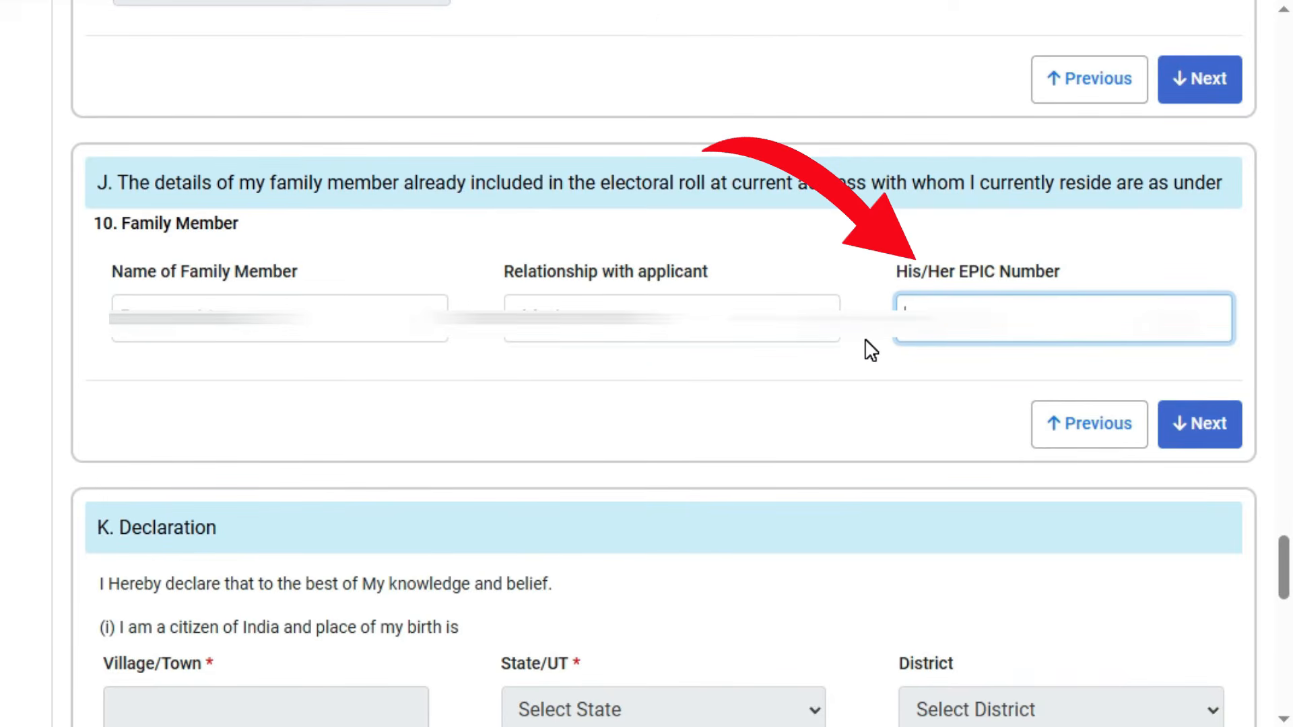
# In the Declaration, give the birthplace as Tiruppur town, Tamil Nadu state, Tiruppur district
pyautogui.click(1203, 429)
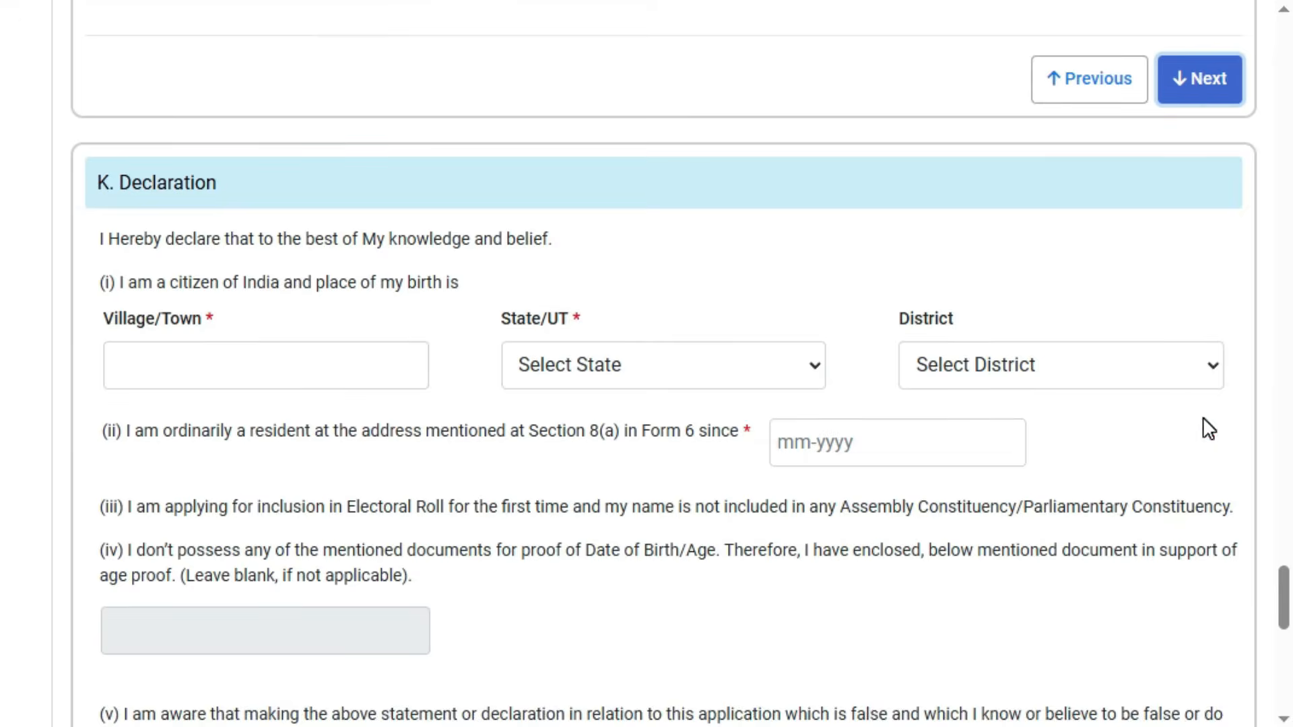
pyautogui.click(184, 245)
pyautogui.write('Tiruppur')
pyautogui.click(712, 248)
pyautogui.scroll(-10, 745, 565)
pyautogui.click(648, 541)
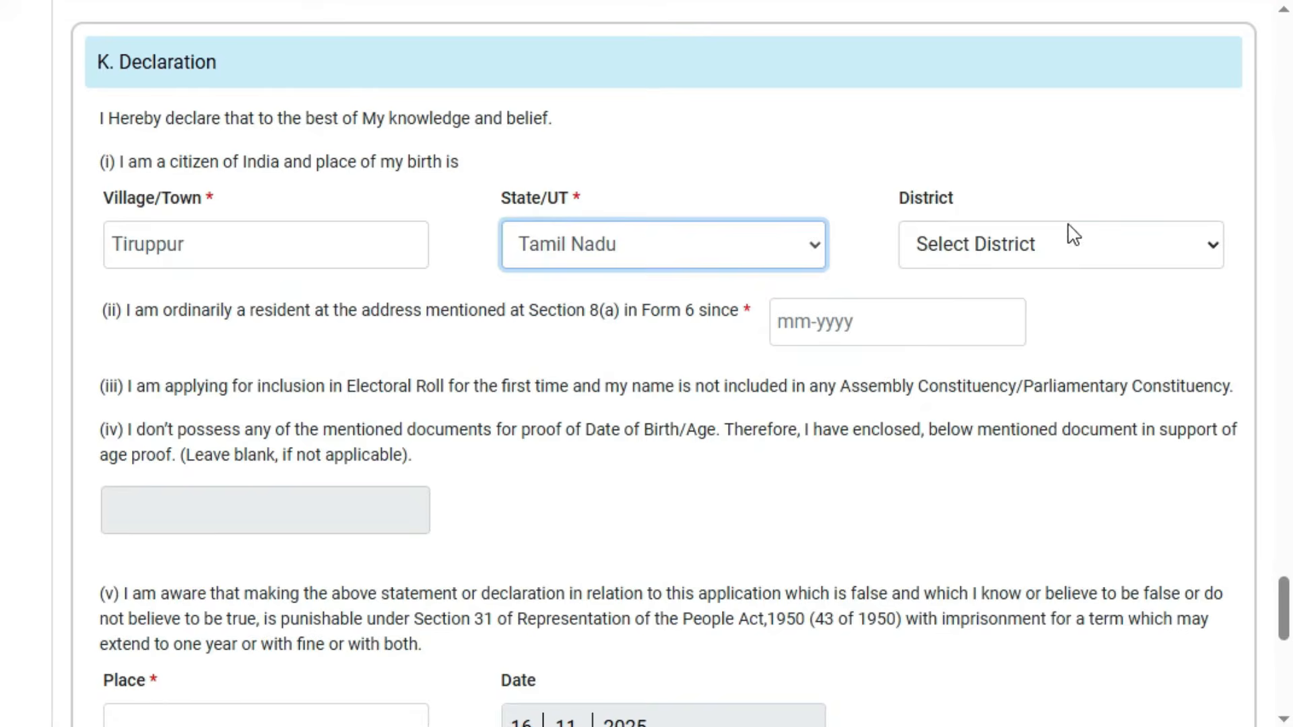
pyautogui.click(1076, 239)
pyautogui.click(1048, 577)
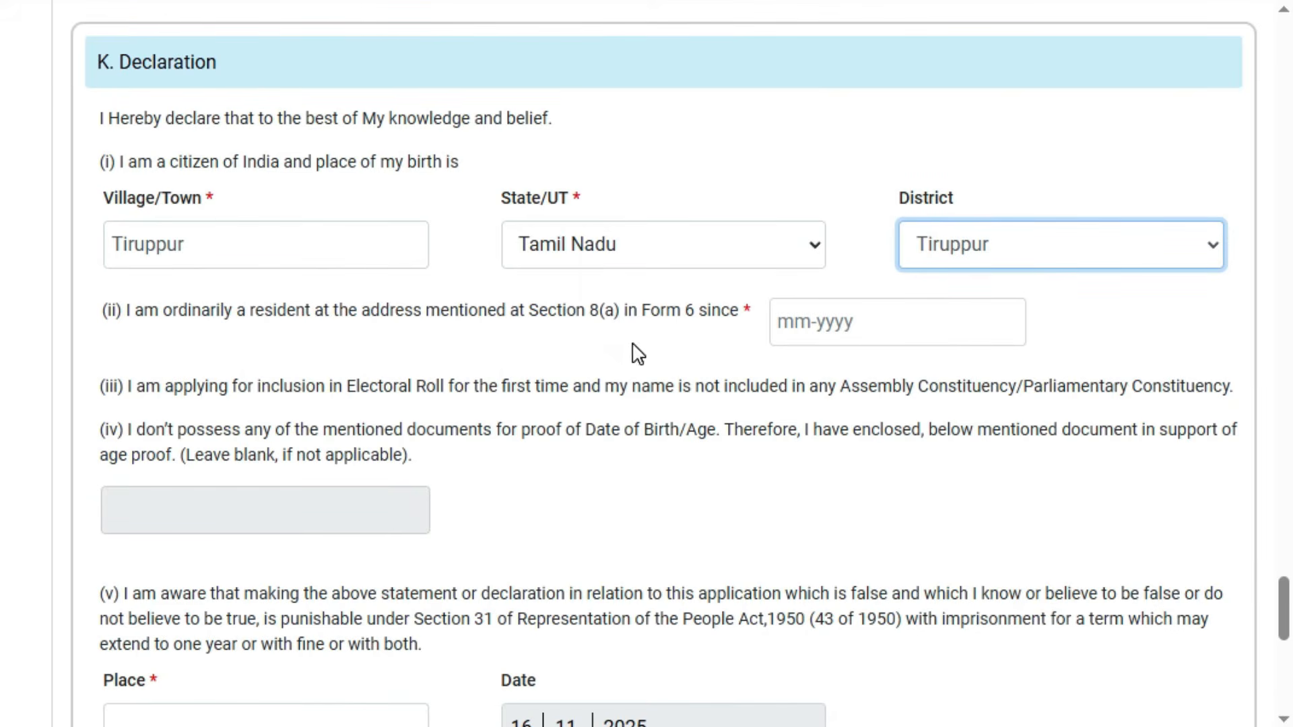
# Set resident since to 01-2010 and the declaration place to Tiruppur
pyautogui.click(788, 321)
pyautogui.click(796, 377)
pyautogui.click(795, 377)
pyautogui.click(833, 429)
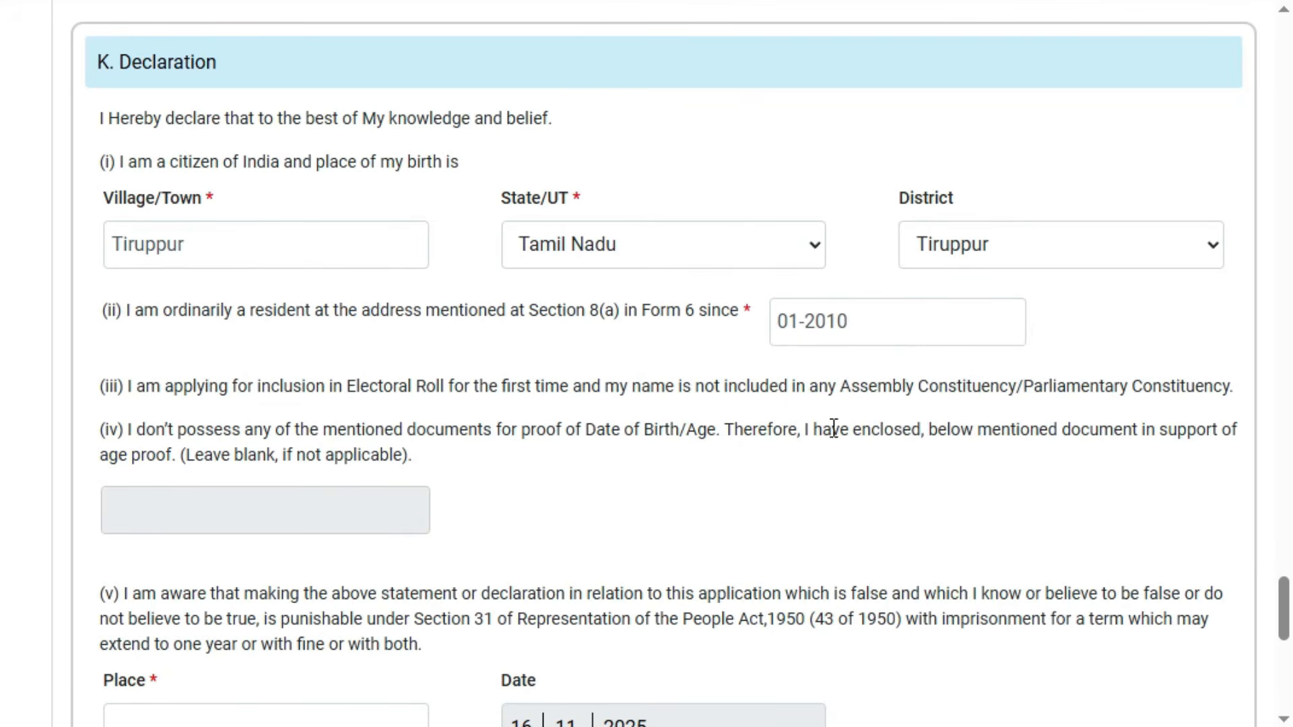
pyautogui.scroll(-5, 615, 476)
pyautogui.click(179, 361)
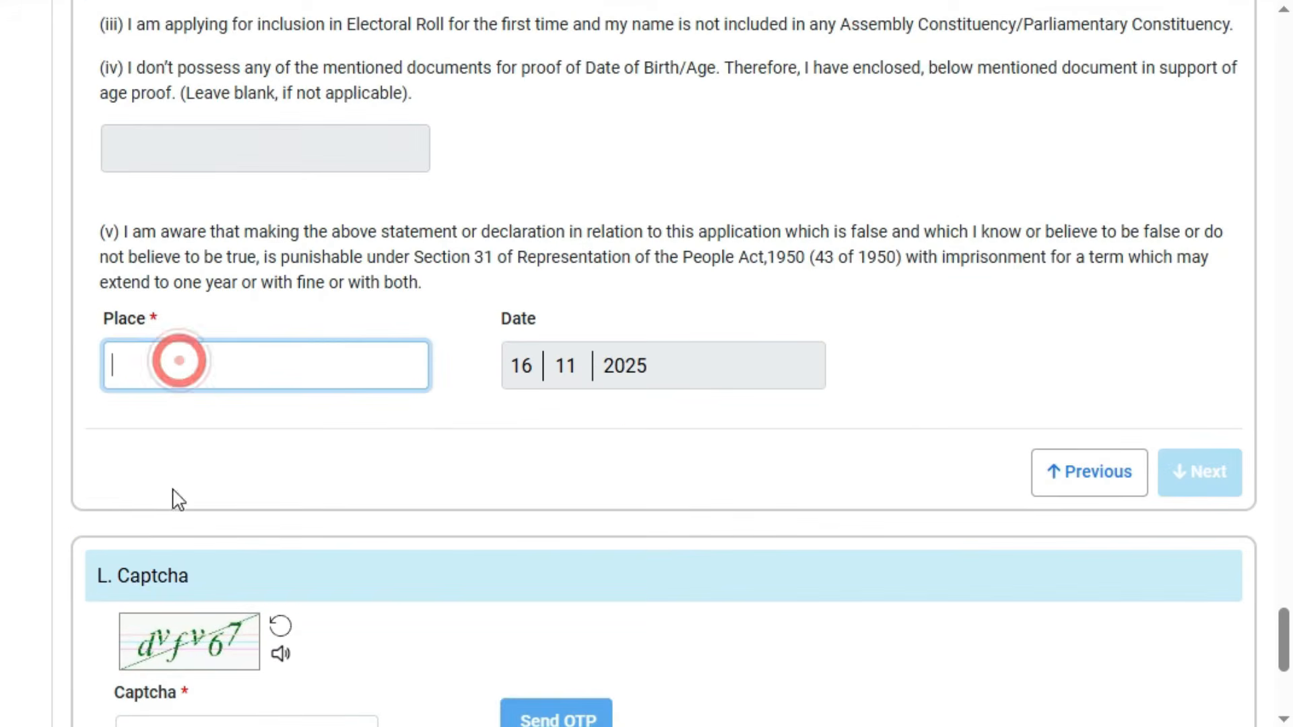
pyautogui.write('Tiruppur')
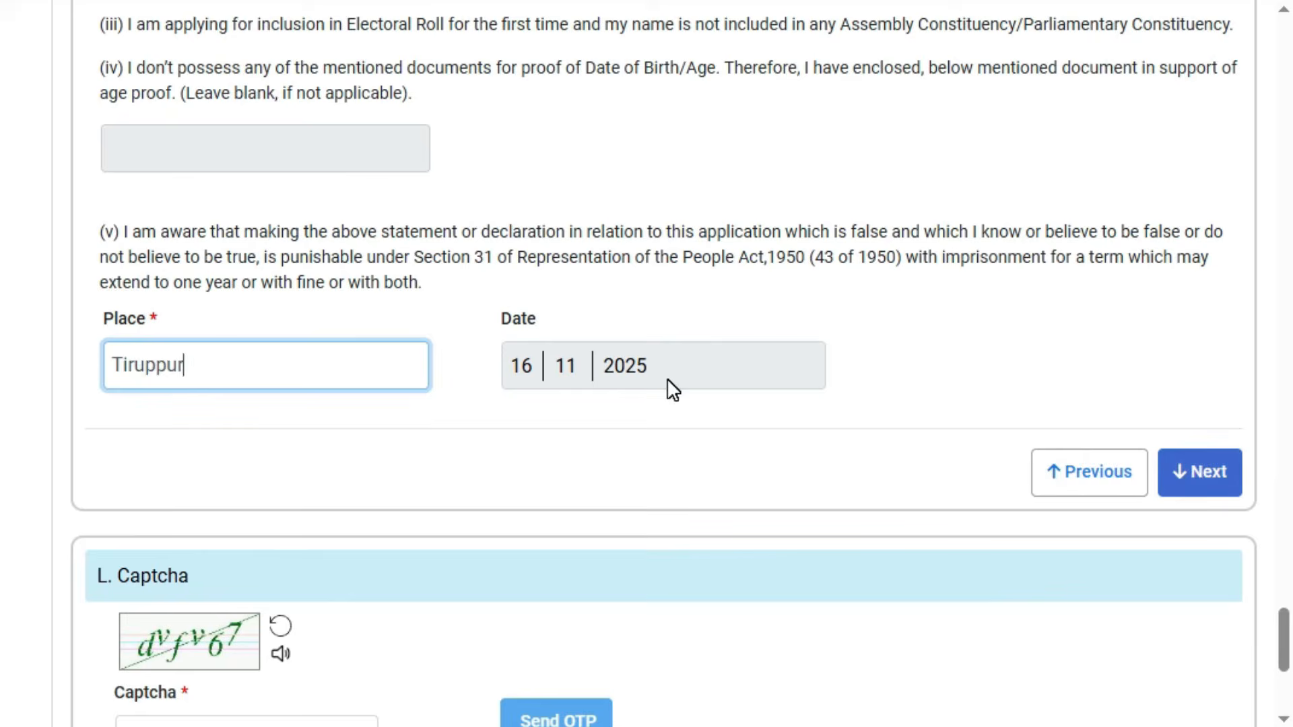
# Verify the form with the captcha and the received OTP, then open the Form-6 preview
pyautogui.click(1222, 473)
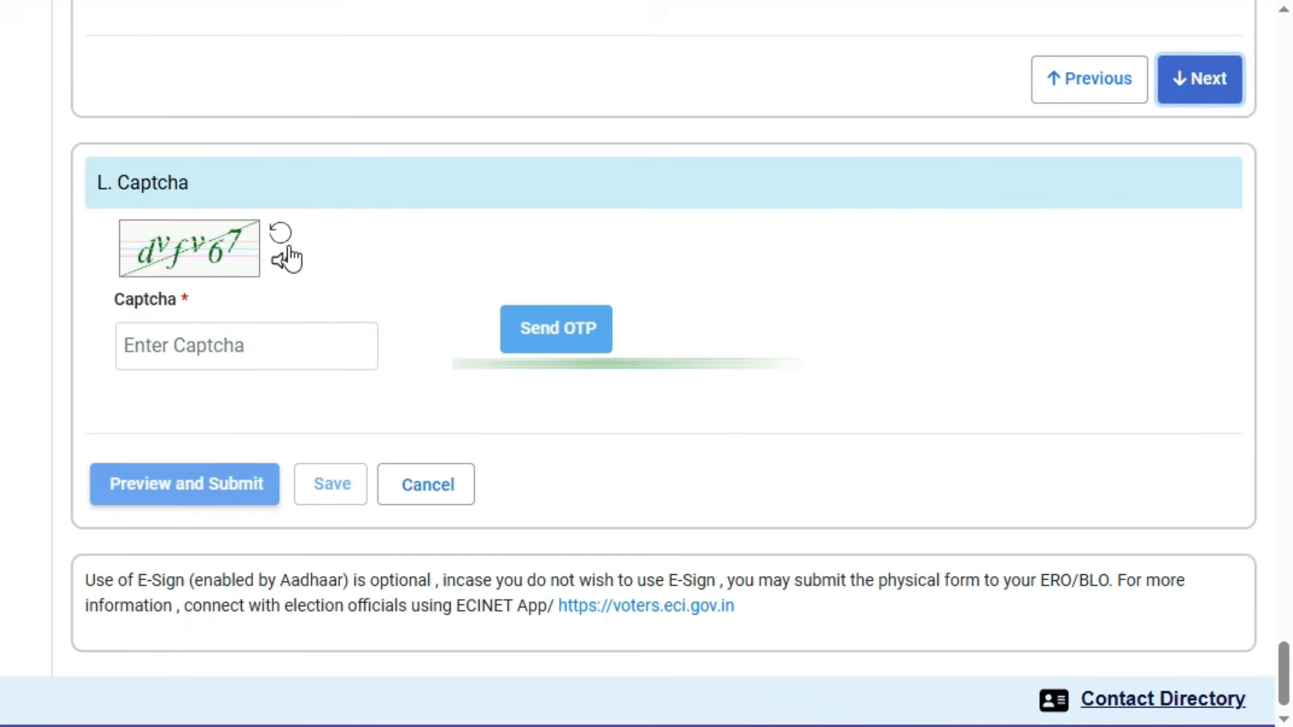
pyautogui.click(155, 346)
pyautogui.write('dvfv67')
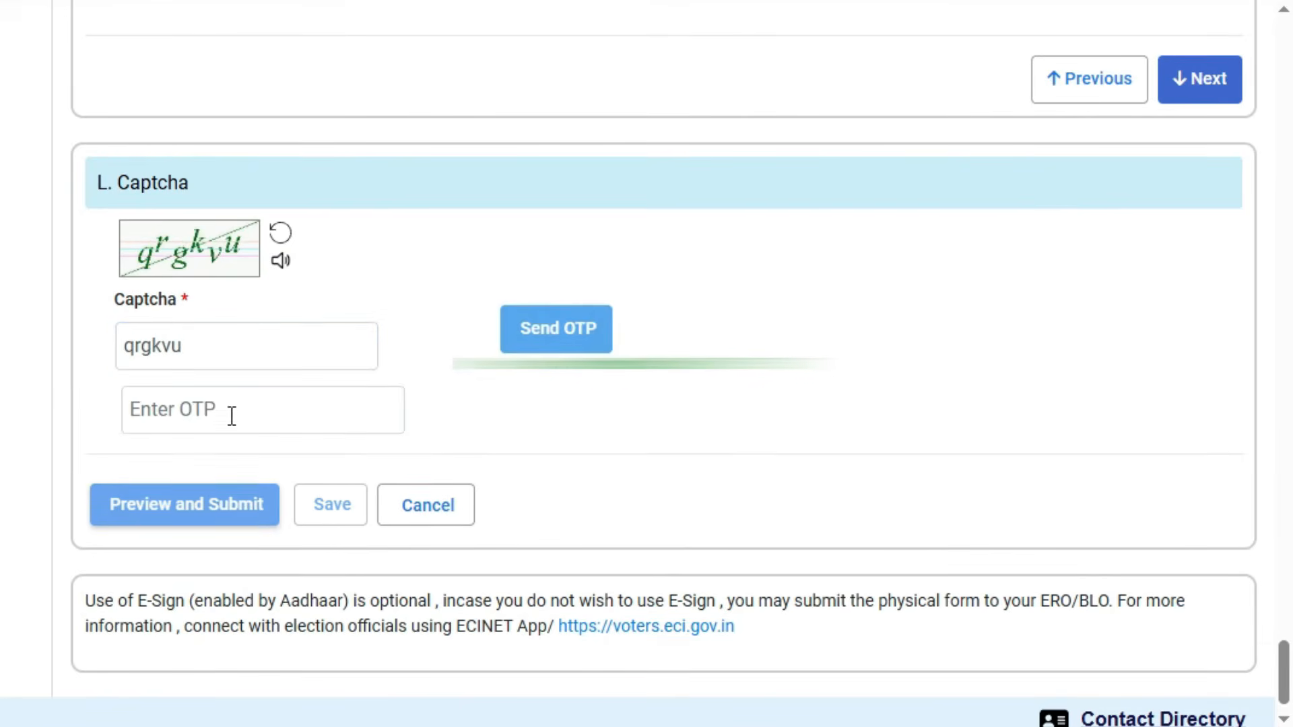
pyautogui.click(215, 411)
pyautogui.click(196, 511)
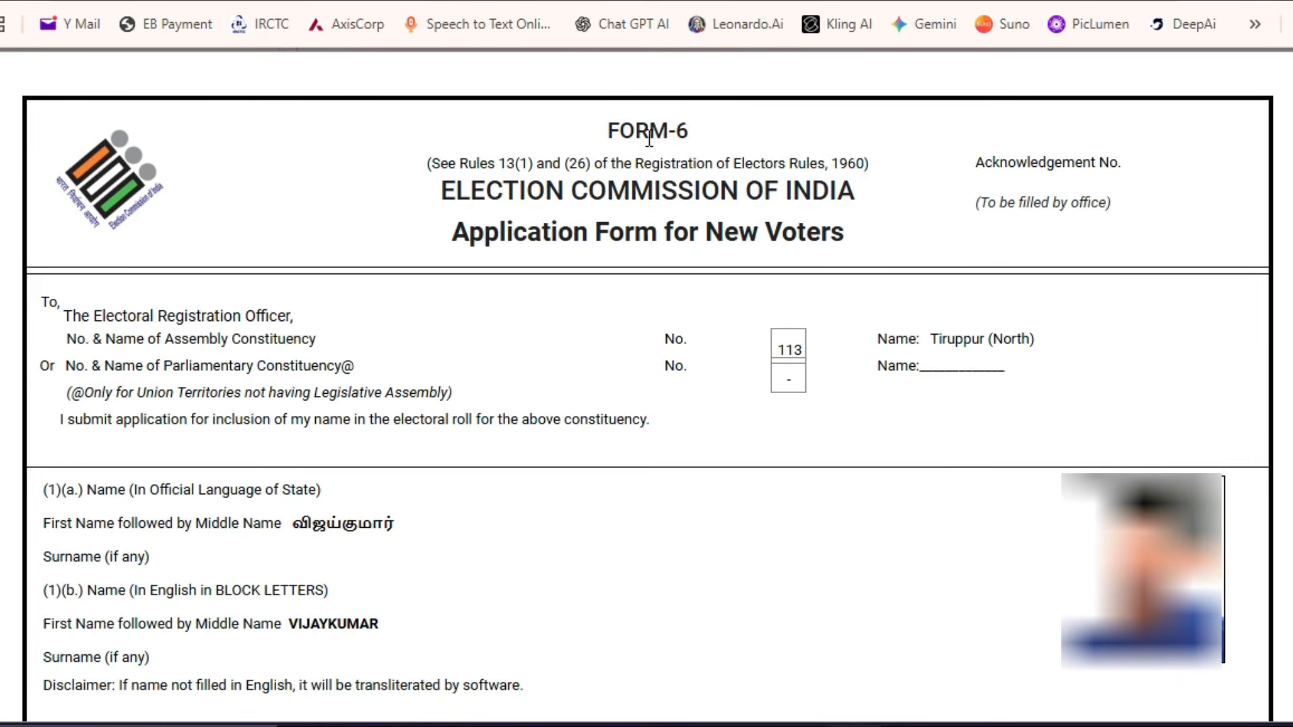
# Scroll through the Form-6 preview, then send the form for eSign and submission
pyautogui.scroll(-10, 912, 294)
pyautogui.scroll(-10, 909, 291)
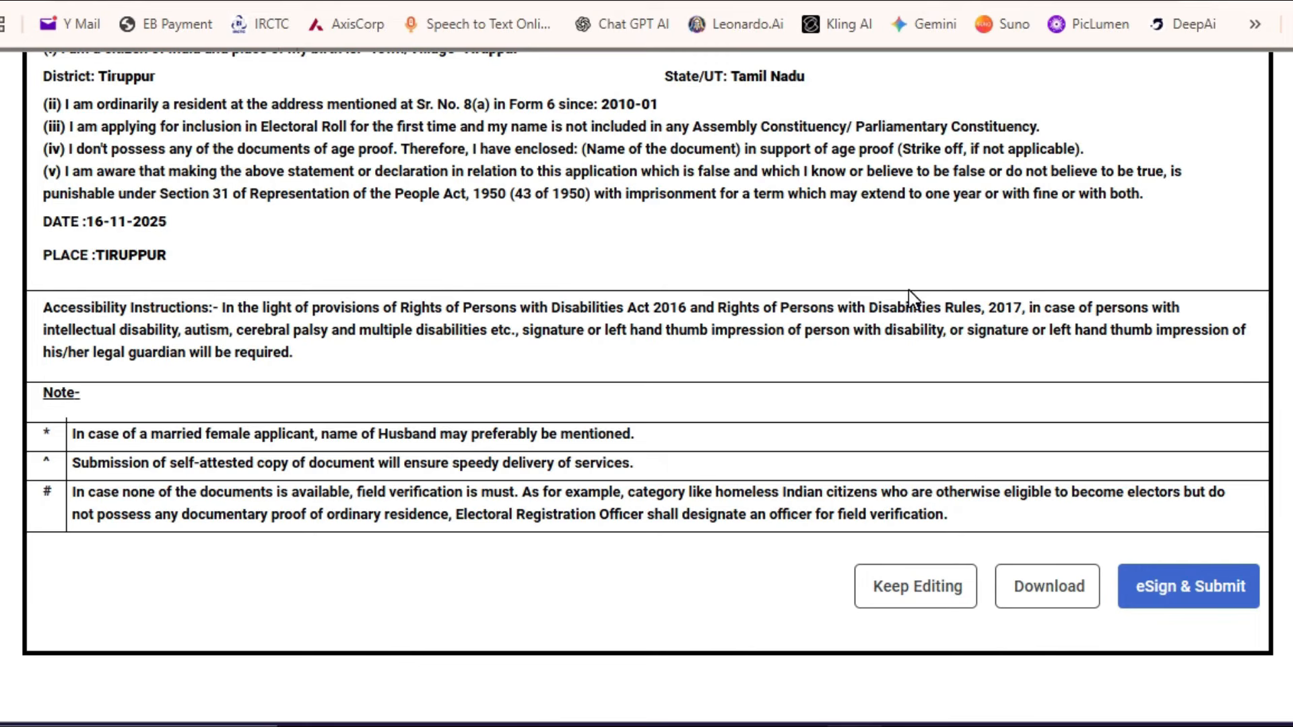
pyautogui.click(1207, 596)
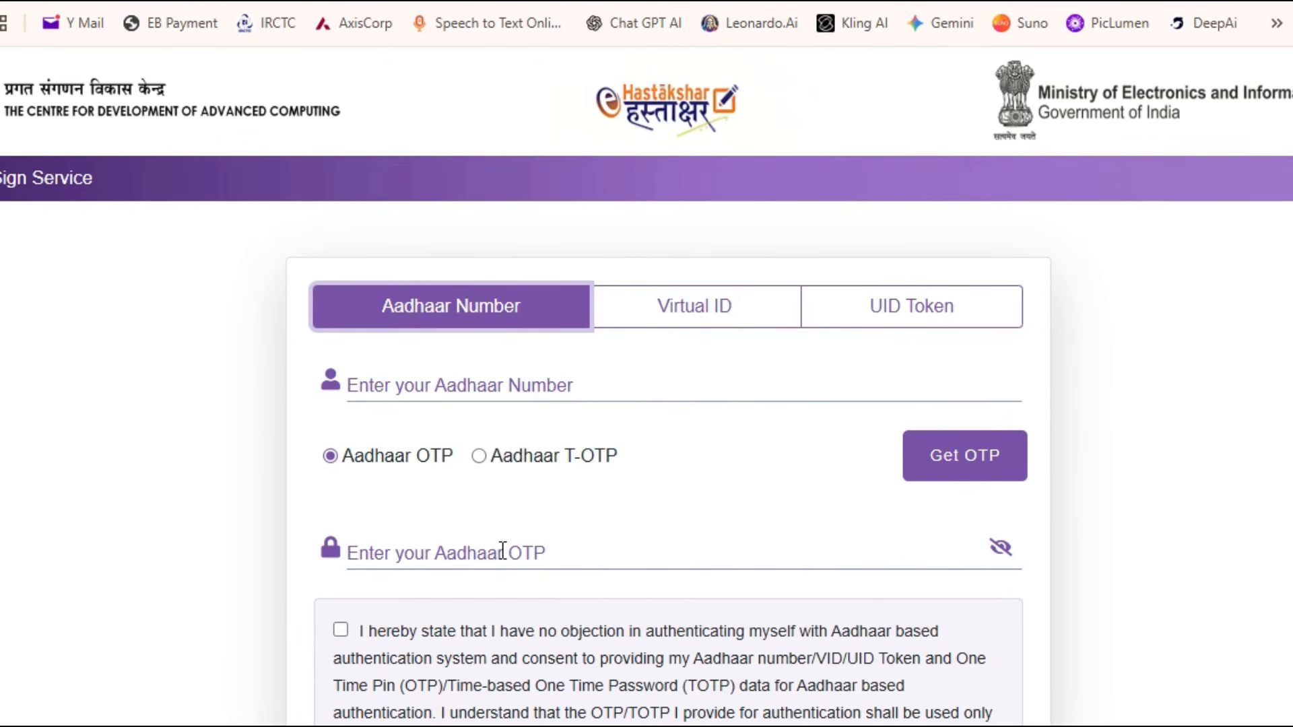
# Consent to Aadhaar-based authentication and submit the OTP to complete the eSign
pyautogui.scroll(-3, 504, 550)
pyautogui.click(341, 404)
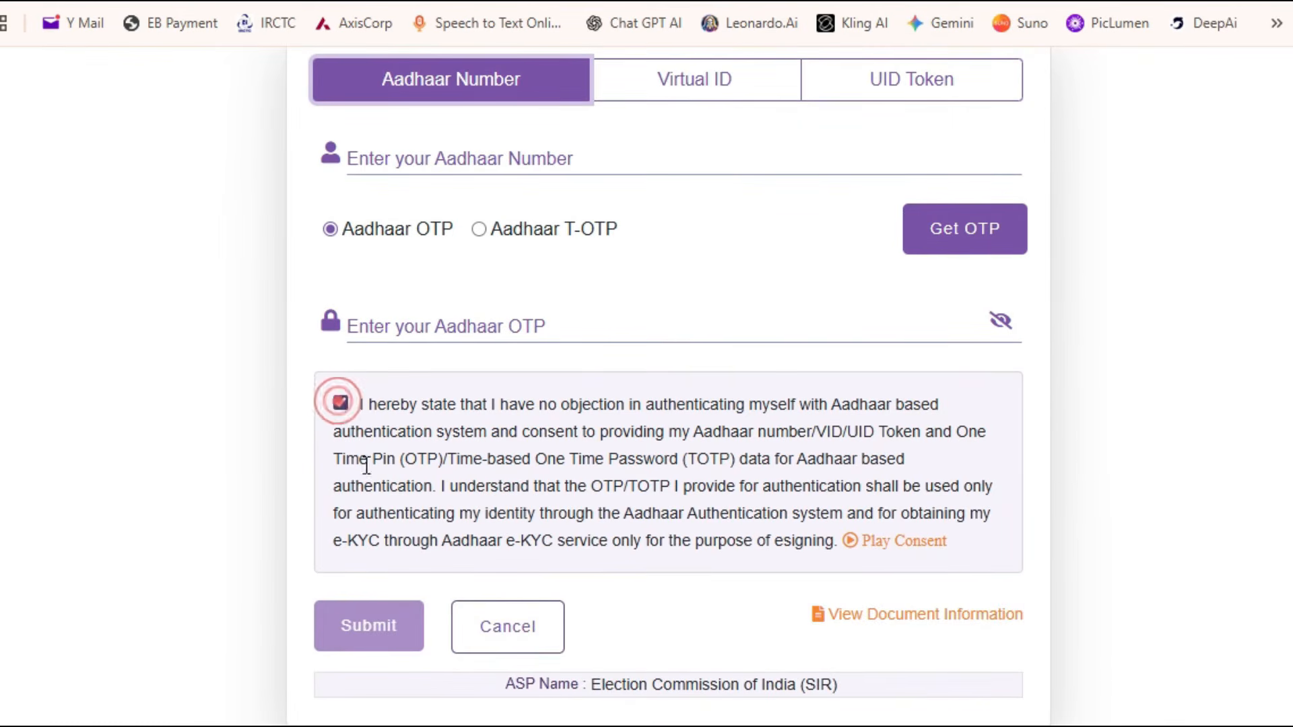
pyautogui.click(370, 476)
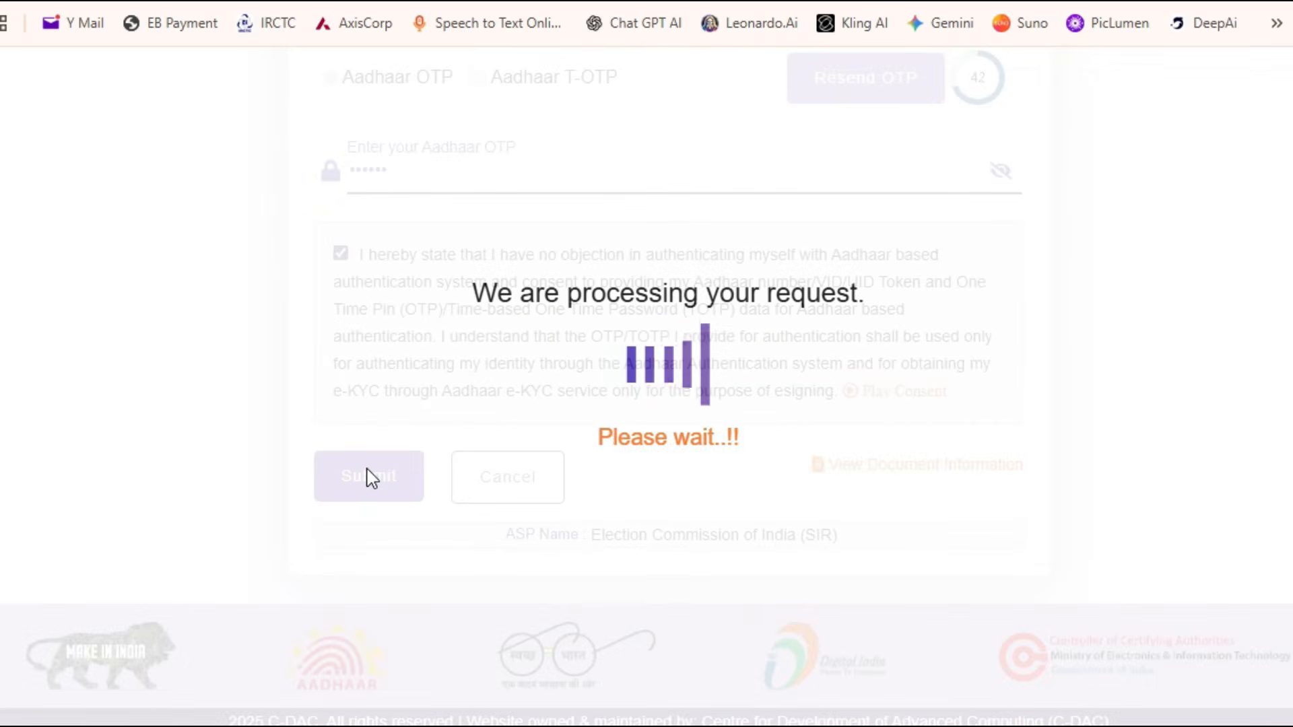